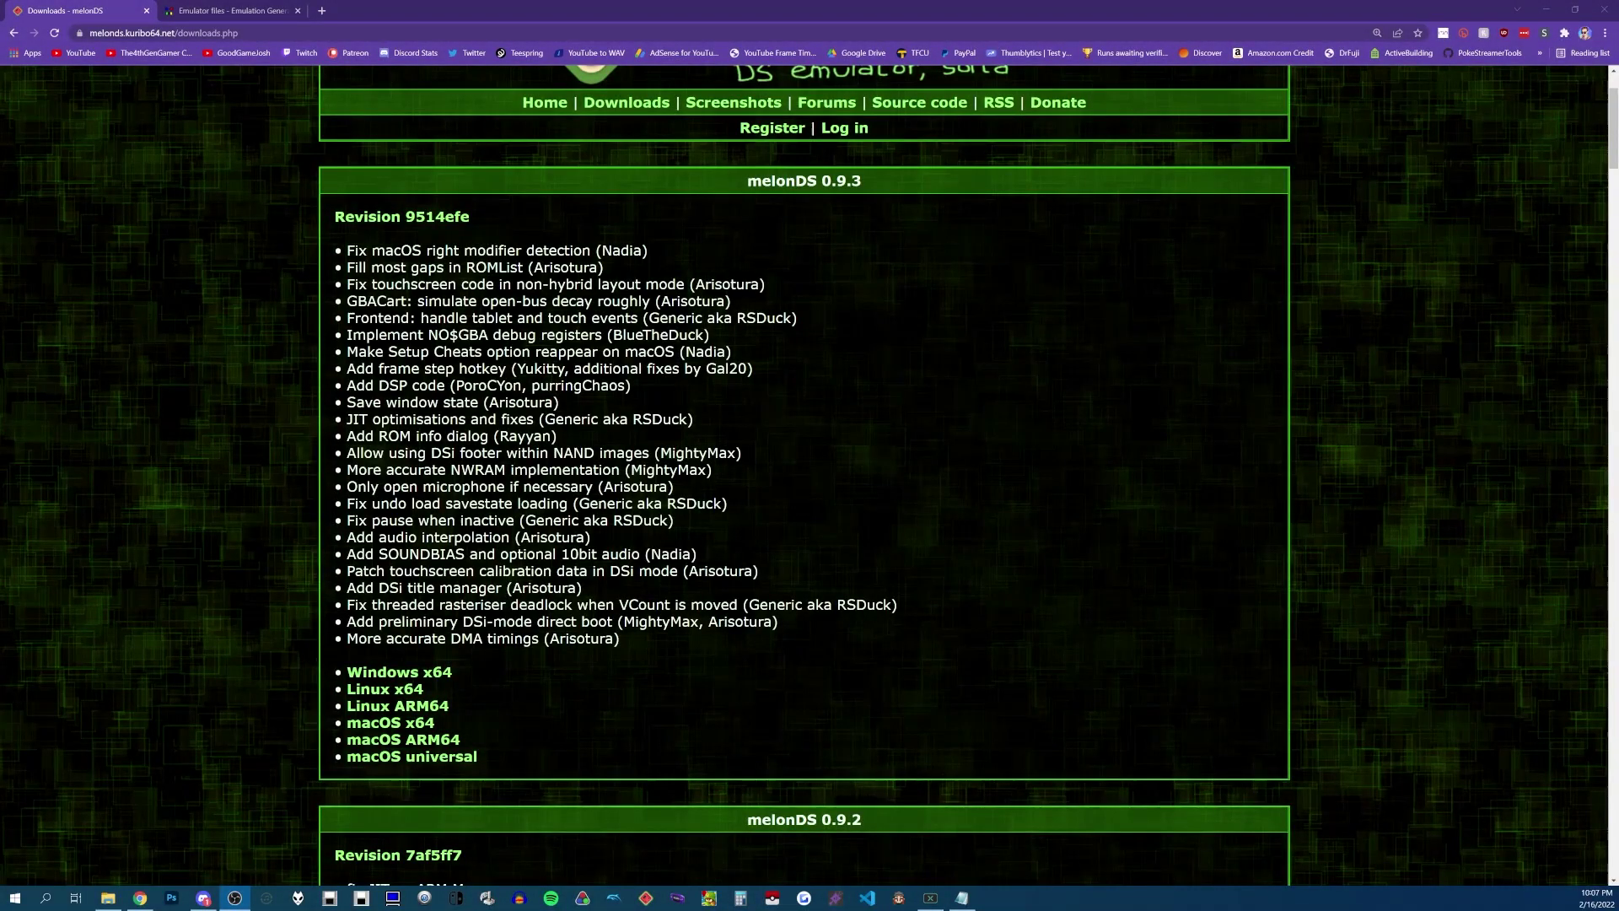
# - Scroll the melonDS downloads page to the 0.9.3 release's Windows x64 build
pyautogui.scroll(2, 896, 547)
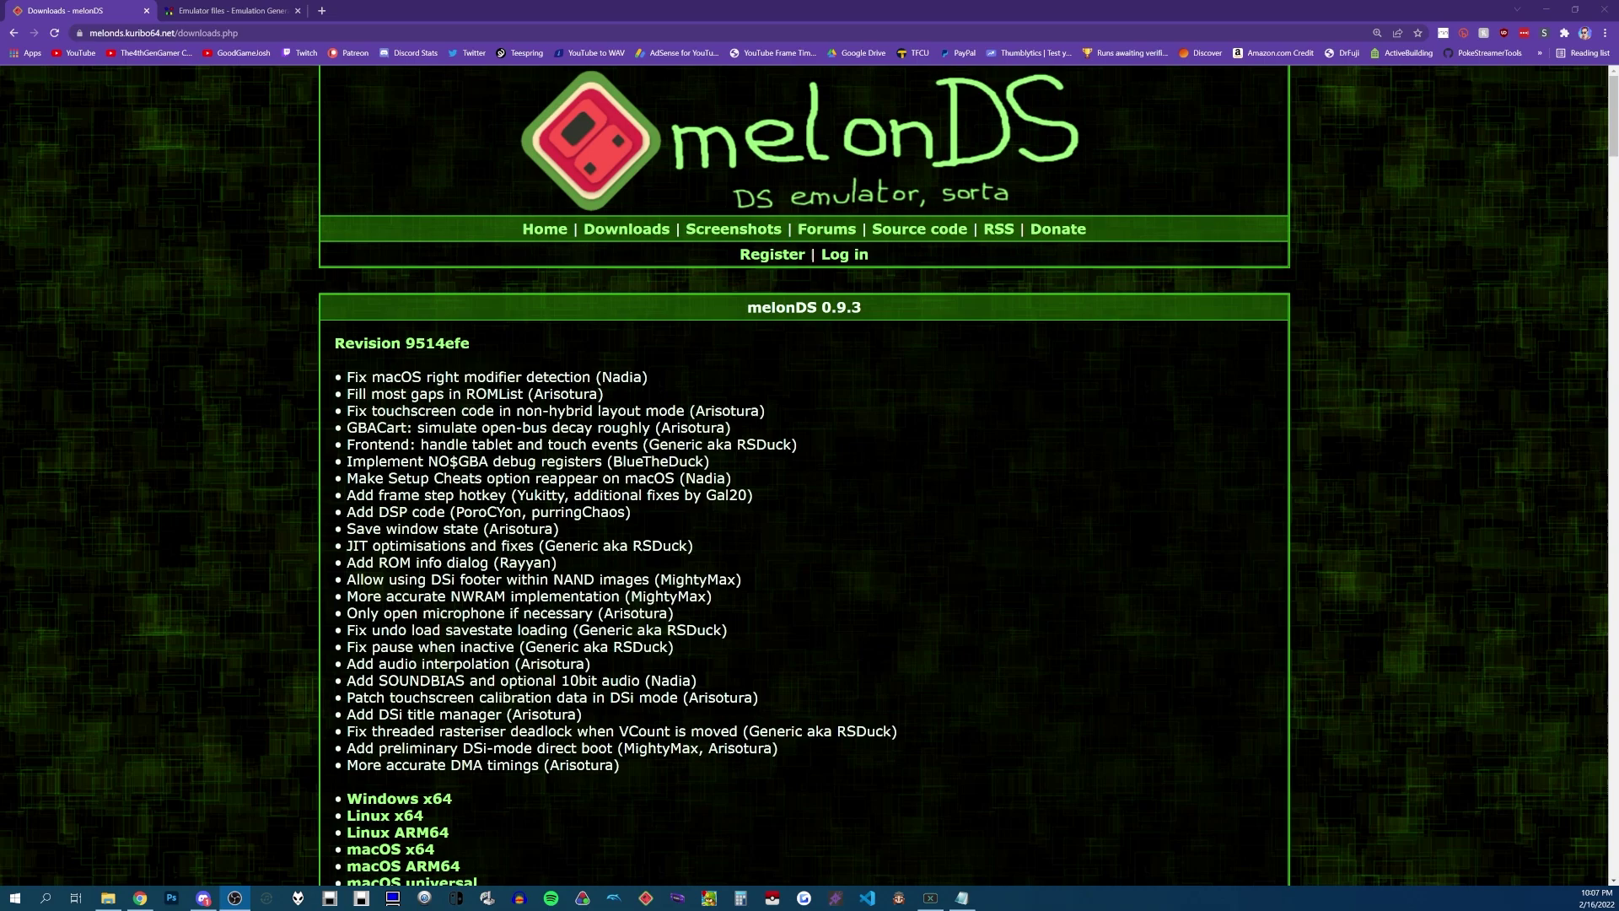
pyautogui.scroll(-1, 417, 674)
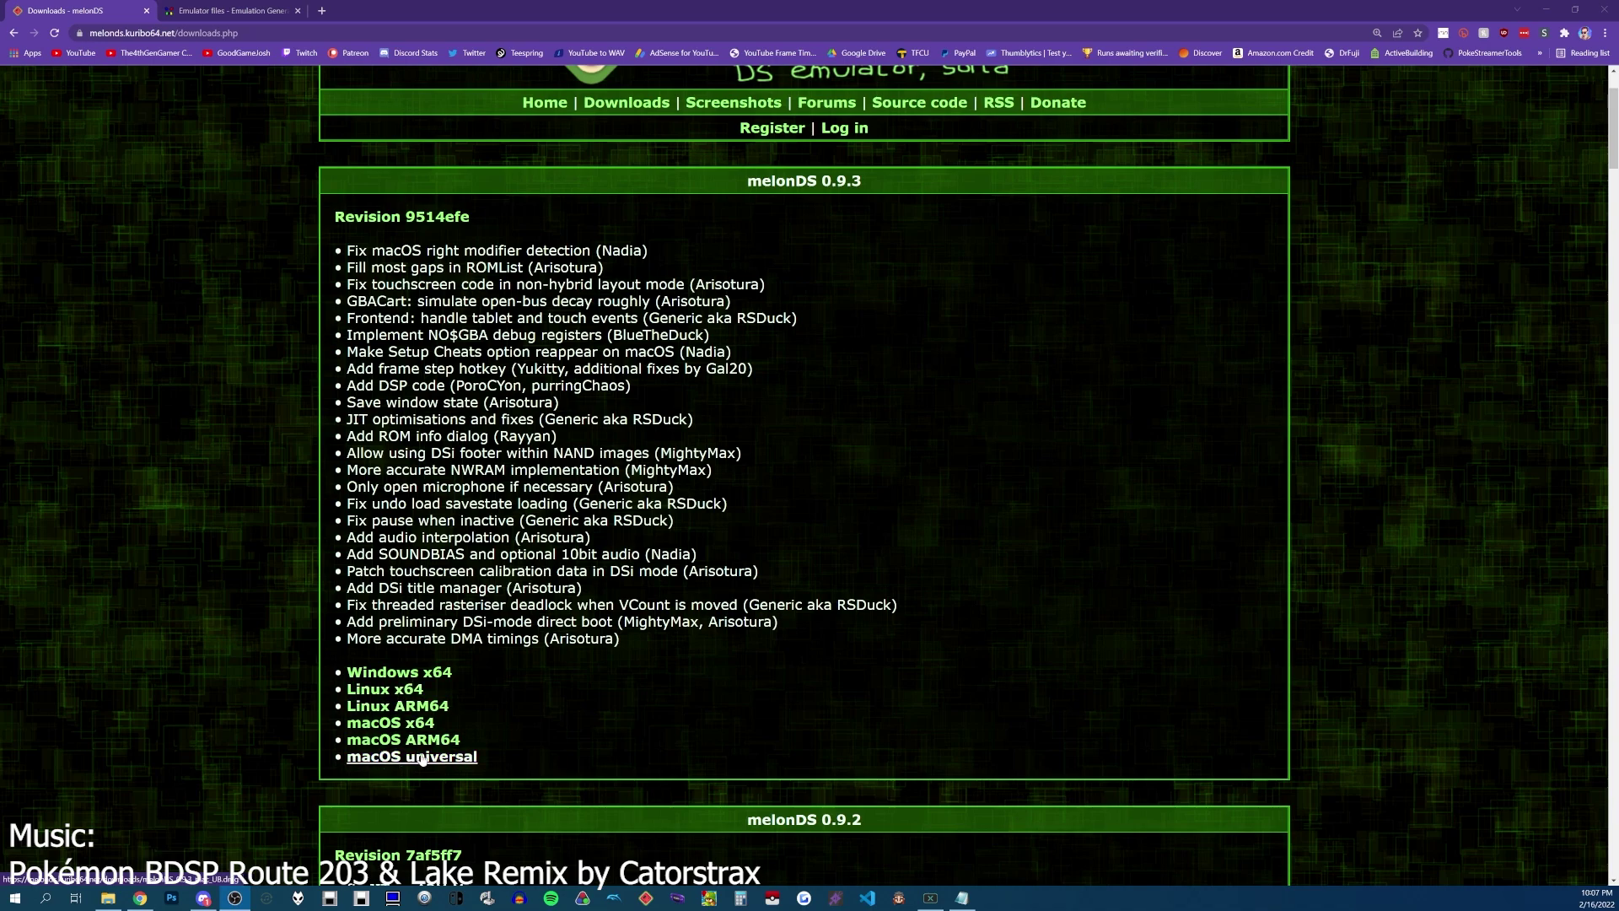
# - Save the melonDS 0.9.3 Windows x64 .7z archive, then switch to the Emulator files wiki tab
pyautogui.click(395, 673)
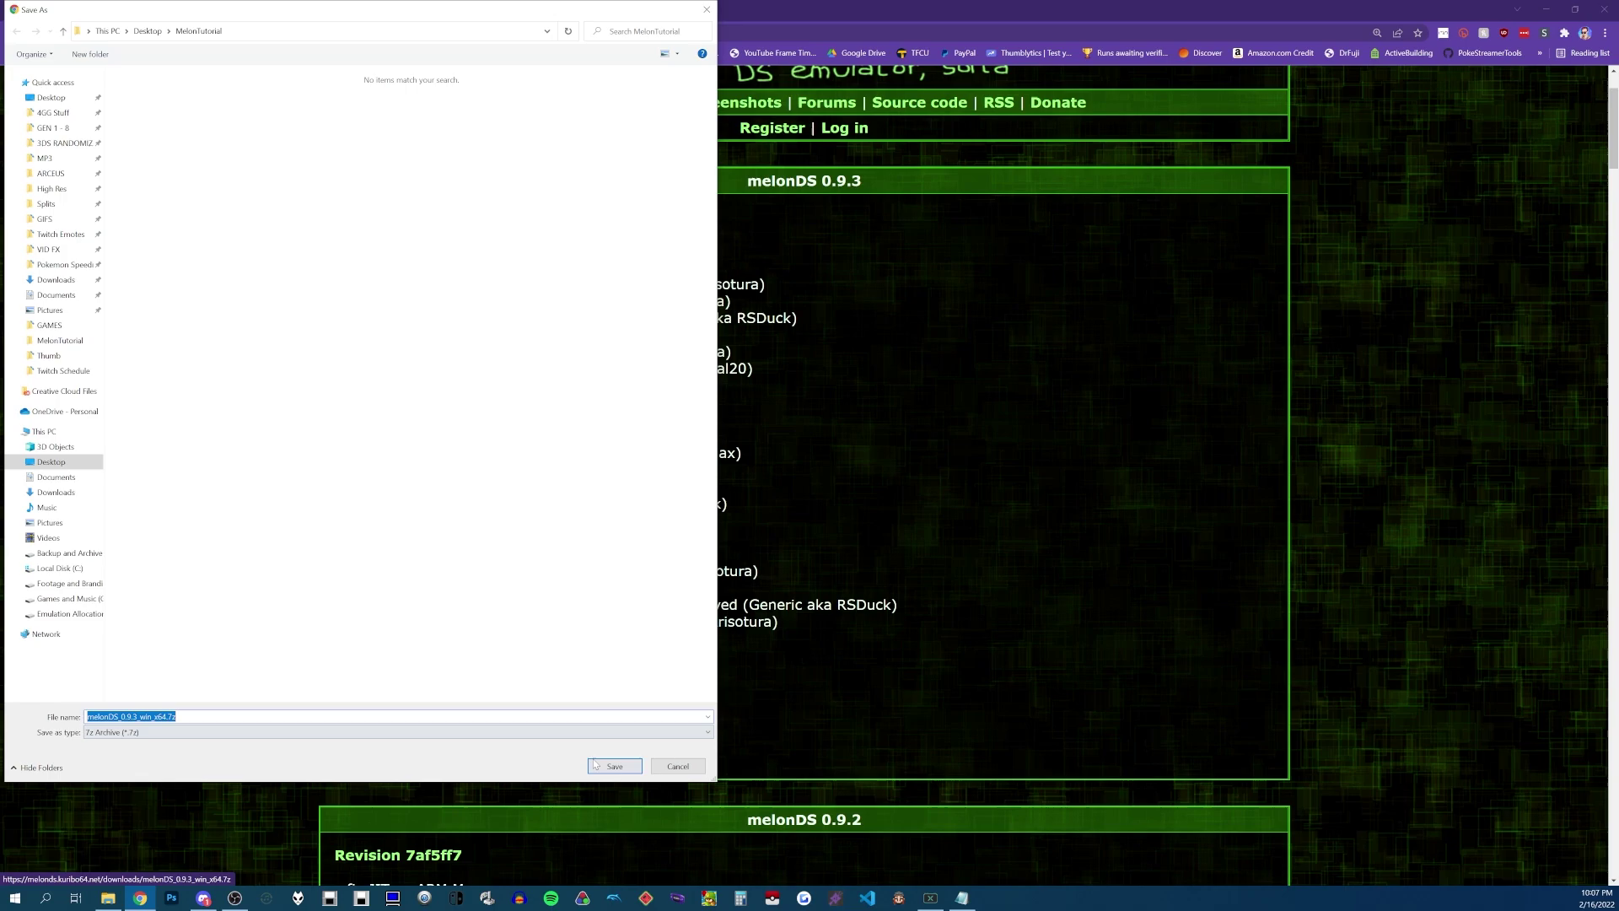
pyautogui.click(597, 765)
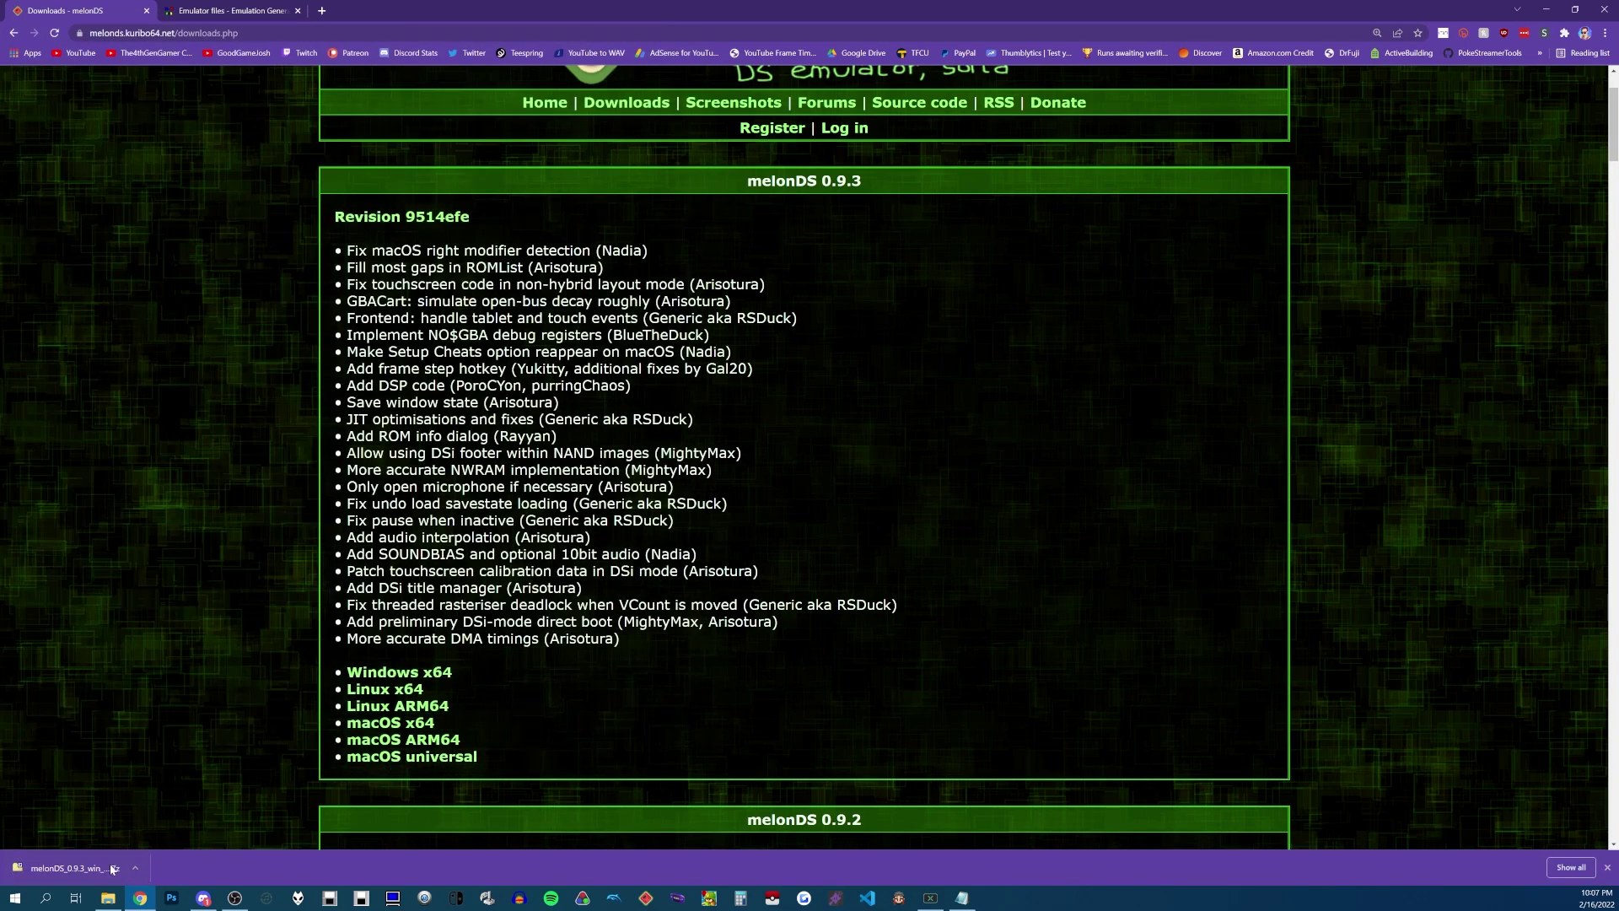
pyautogui.click(217, 11)
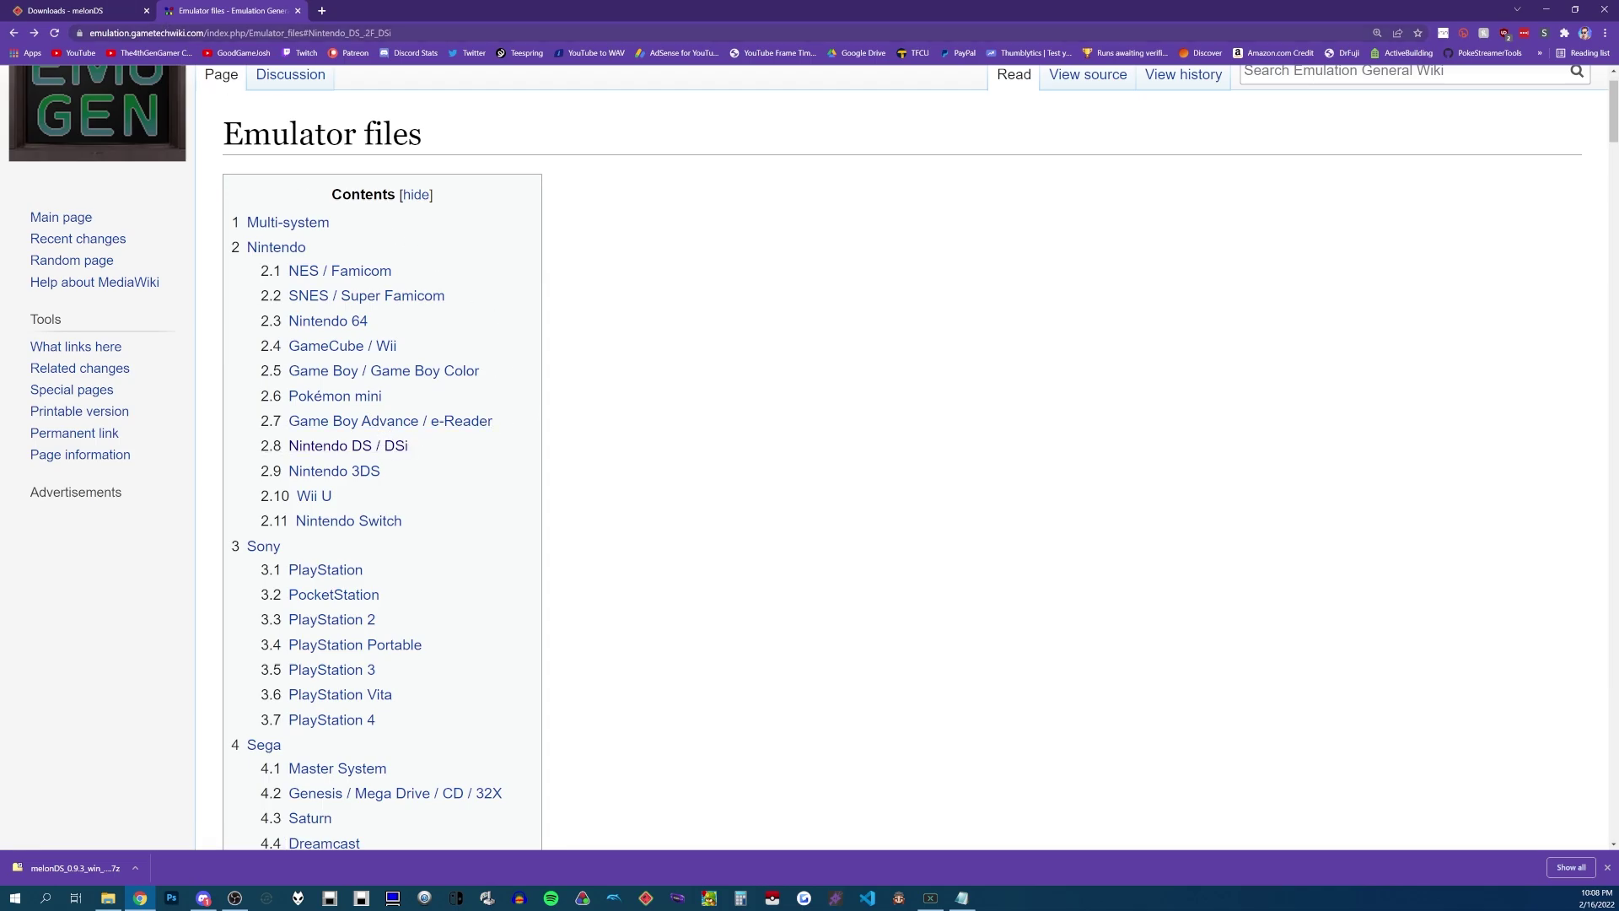
# - Jump to the Nintendo DS / DSi section and follow the DS BIOS files and firmware link
pyautogui.click(341, 446)
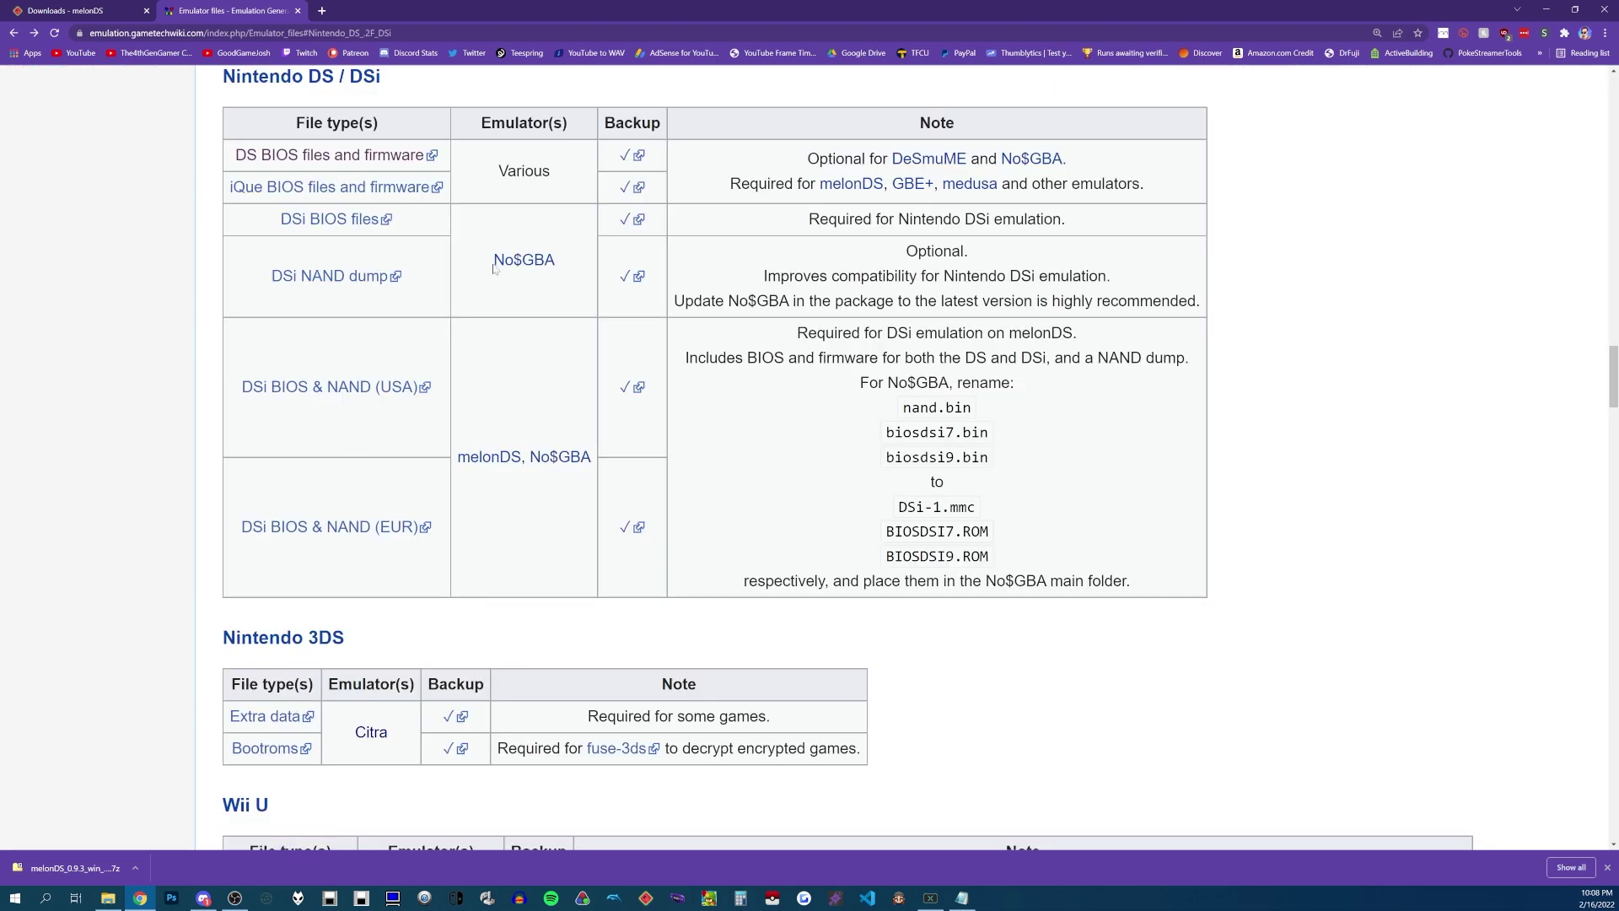
pyautogui.moveTo(789, 159); pyautogui.dragTo(979, 160)
pyautogui.moveTo(741, 183); pyautogui.dragTo(852, 184)
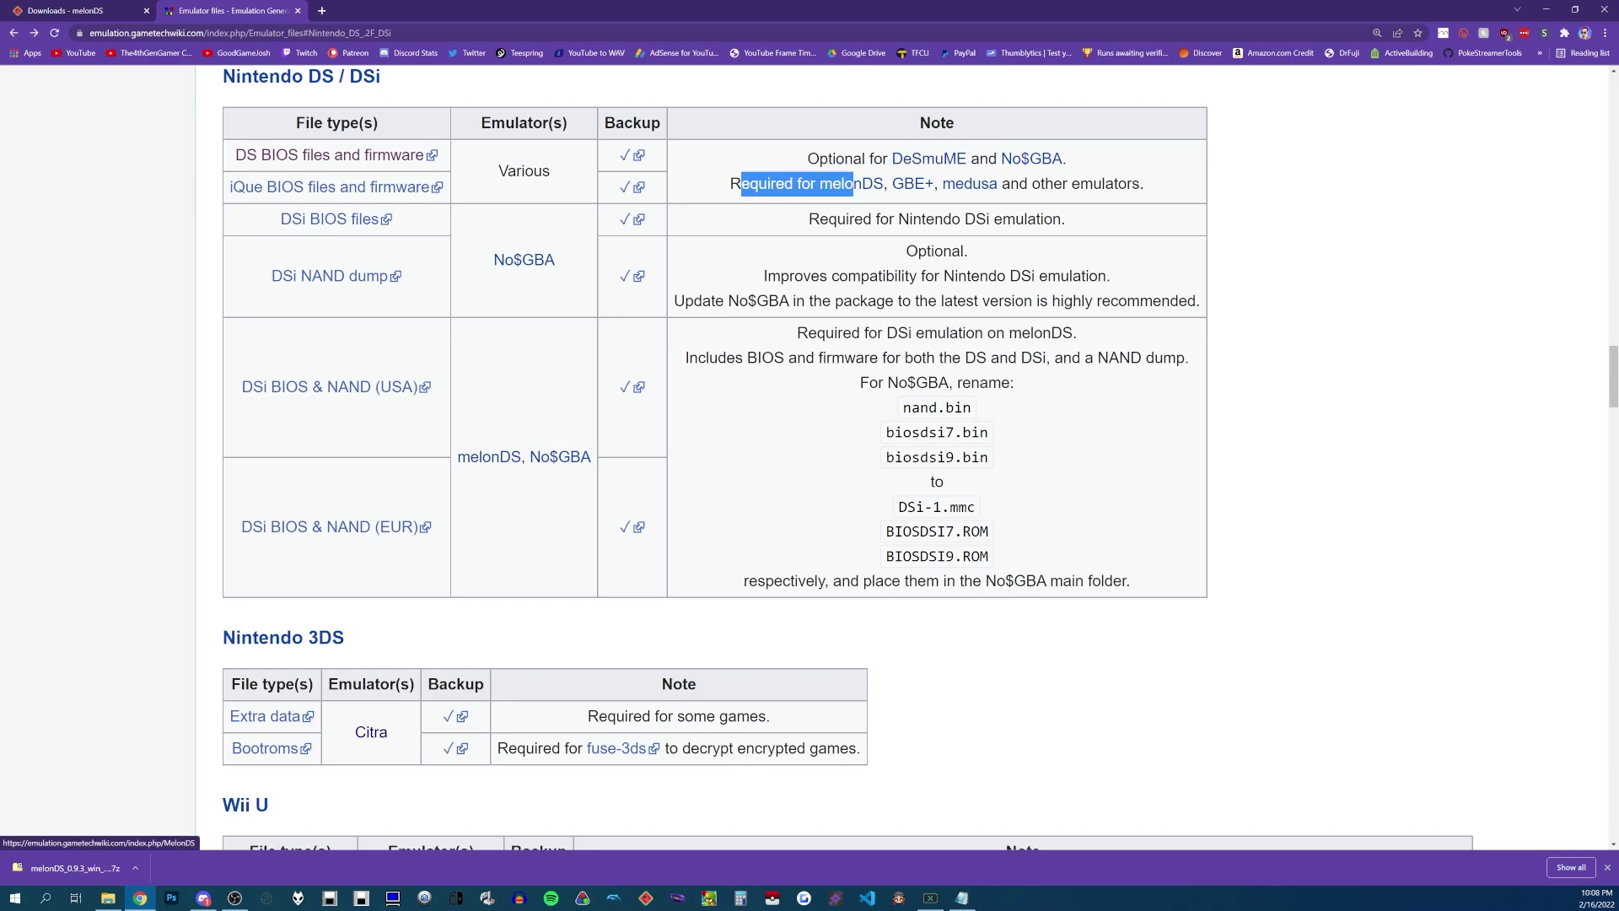
pyautogui.click(853, 184)
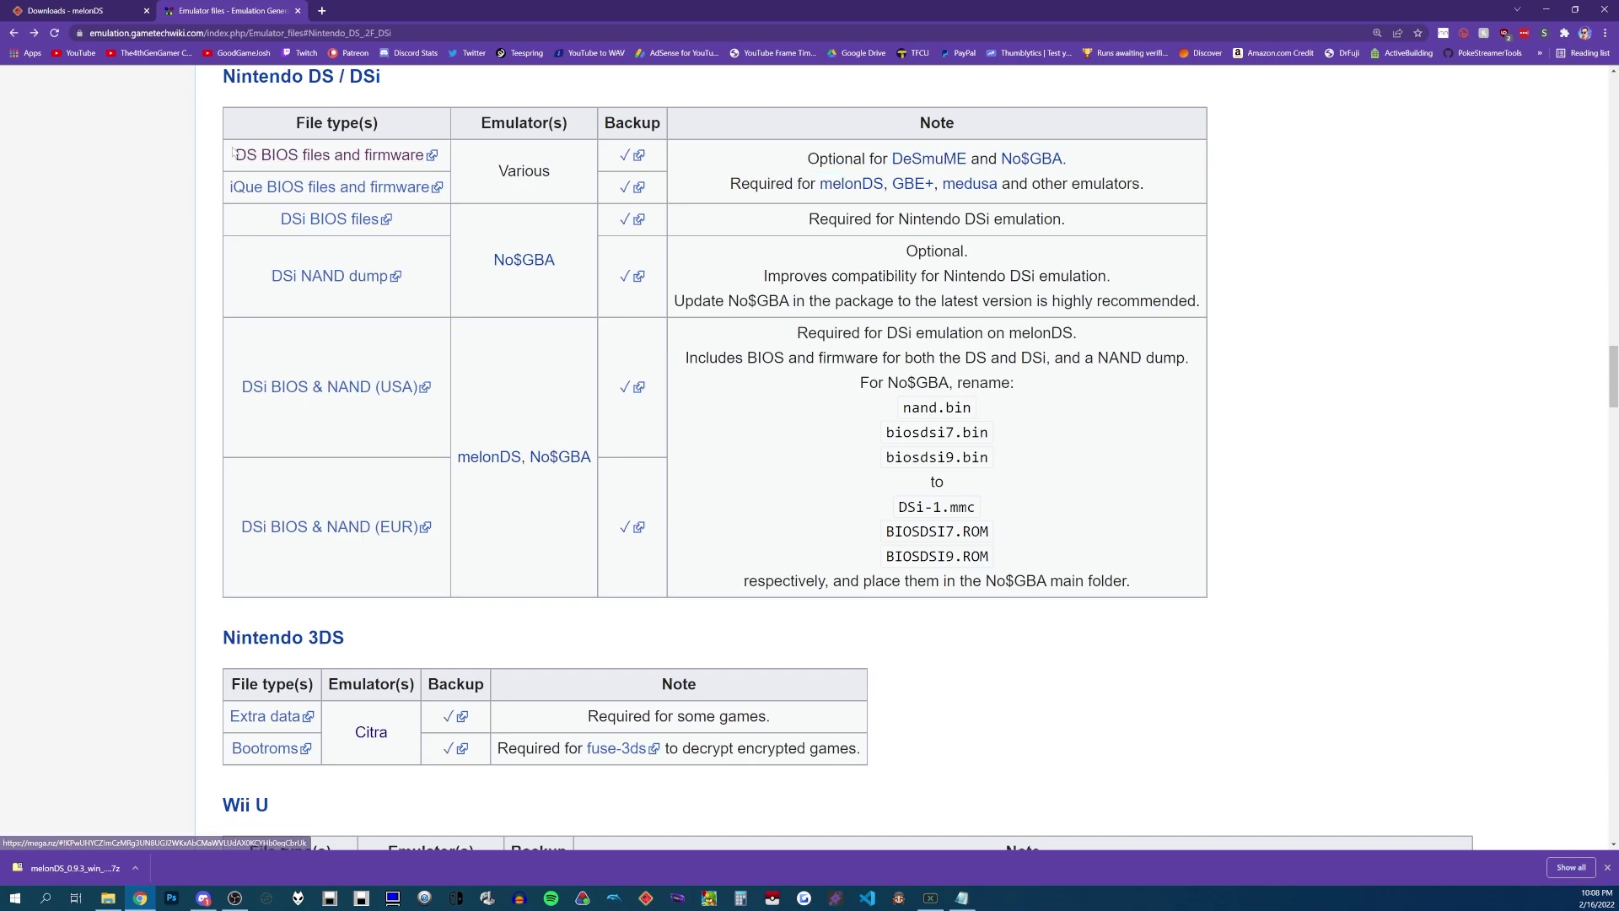
pyautogui.moveTo(233, 155); pyautogui.dragTo(450, 149)
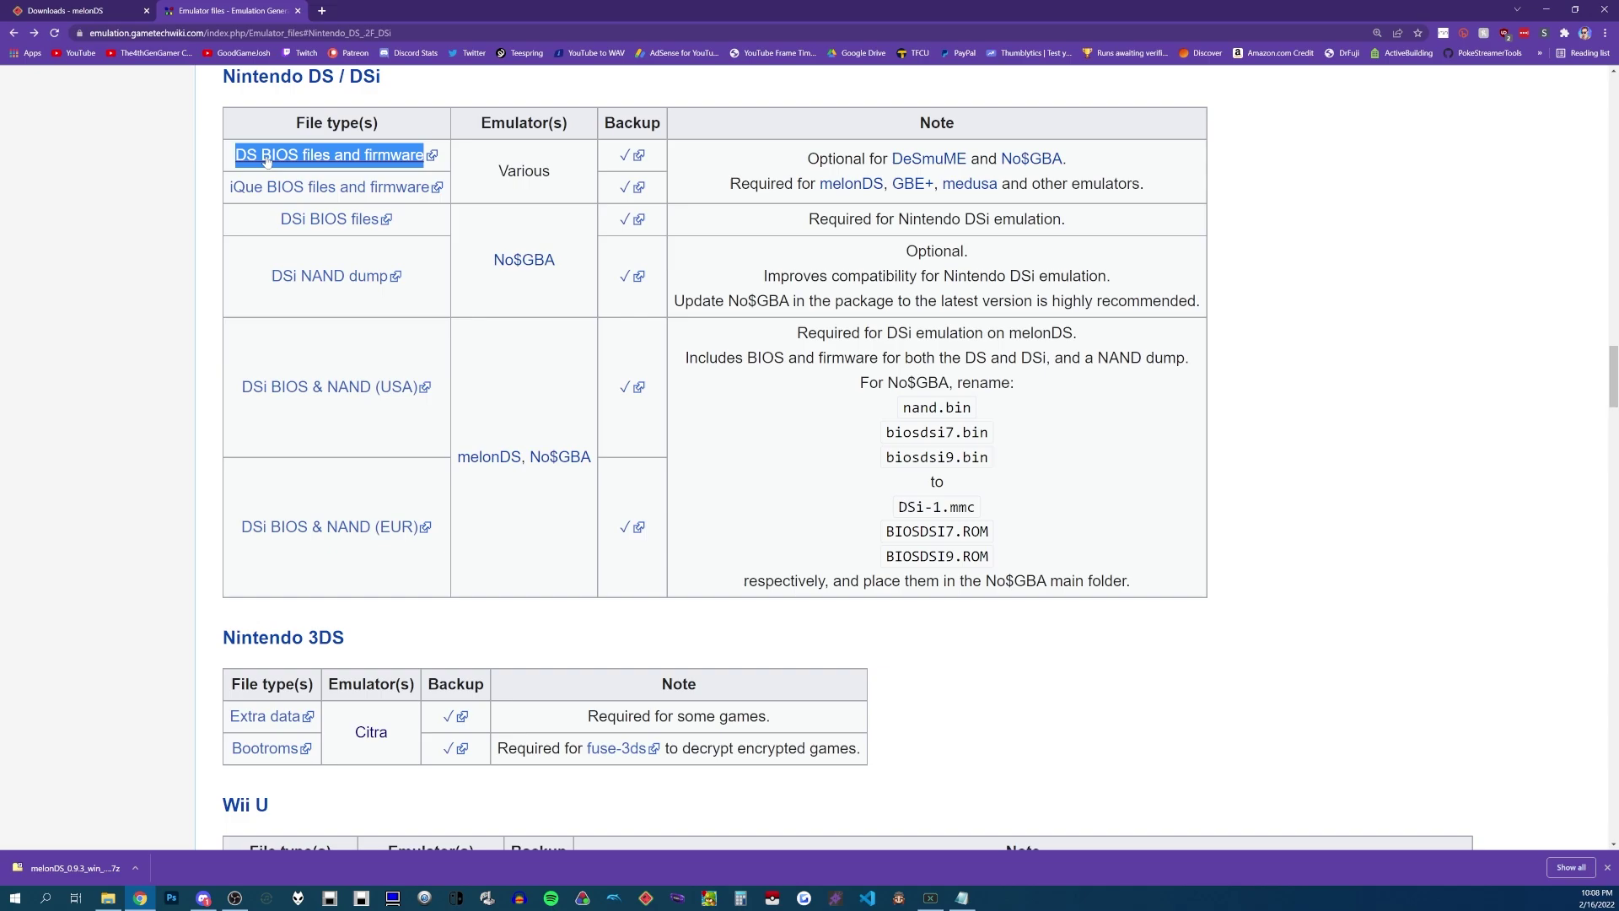
pyautogui.click(229, 155)
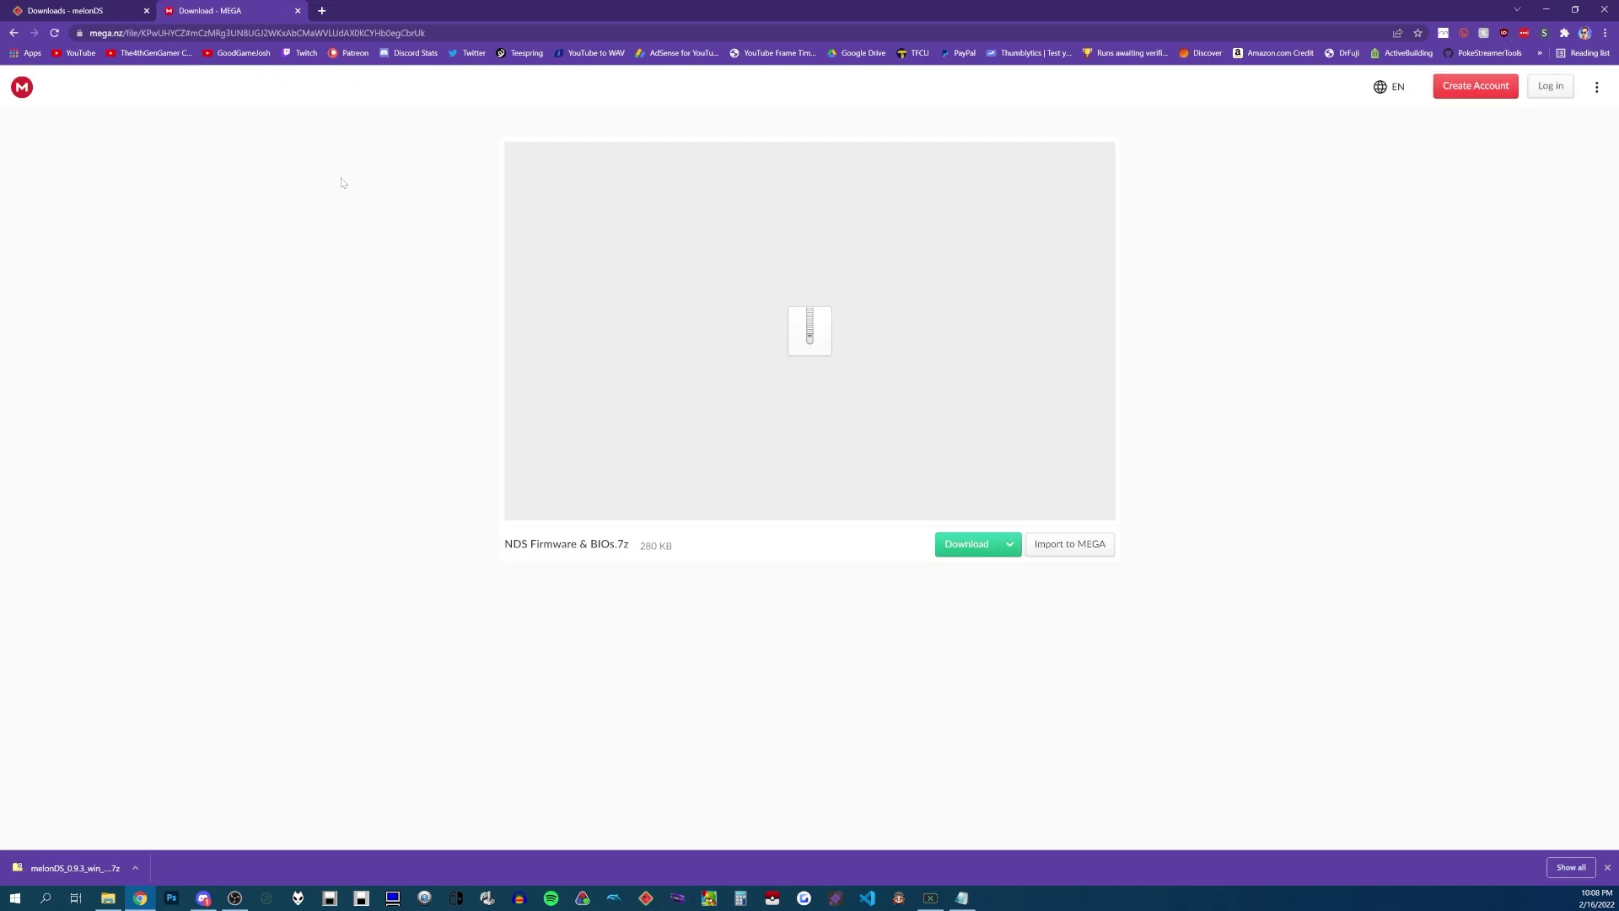
# - Download 'NDS Firmware & BIOs.7z' (280 KB) from MEGA into the MelonTutorial folder
pyautogui.click(970, 549)
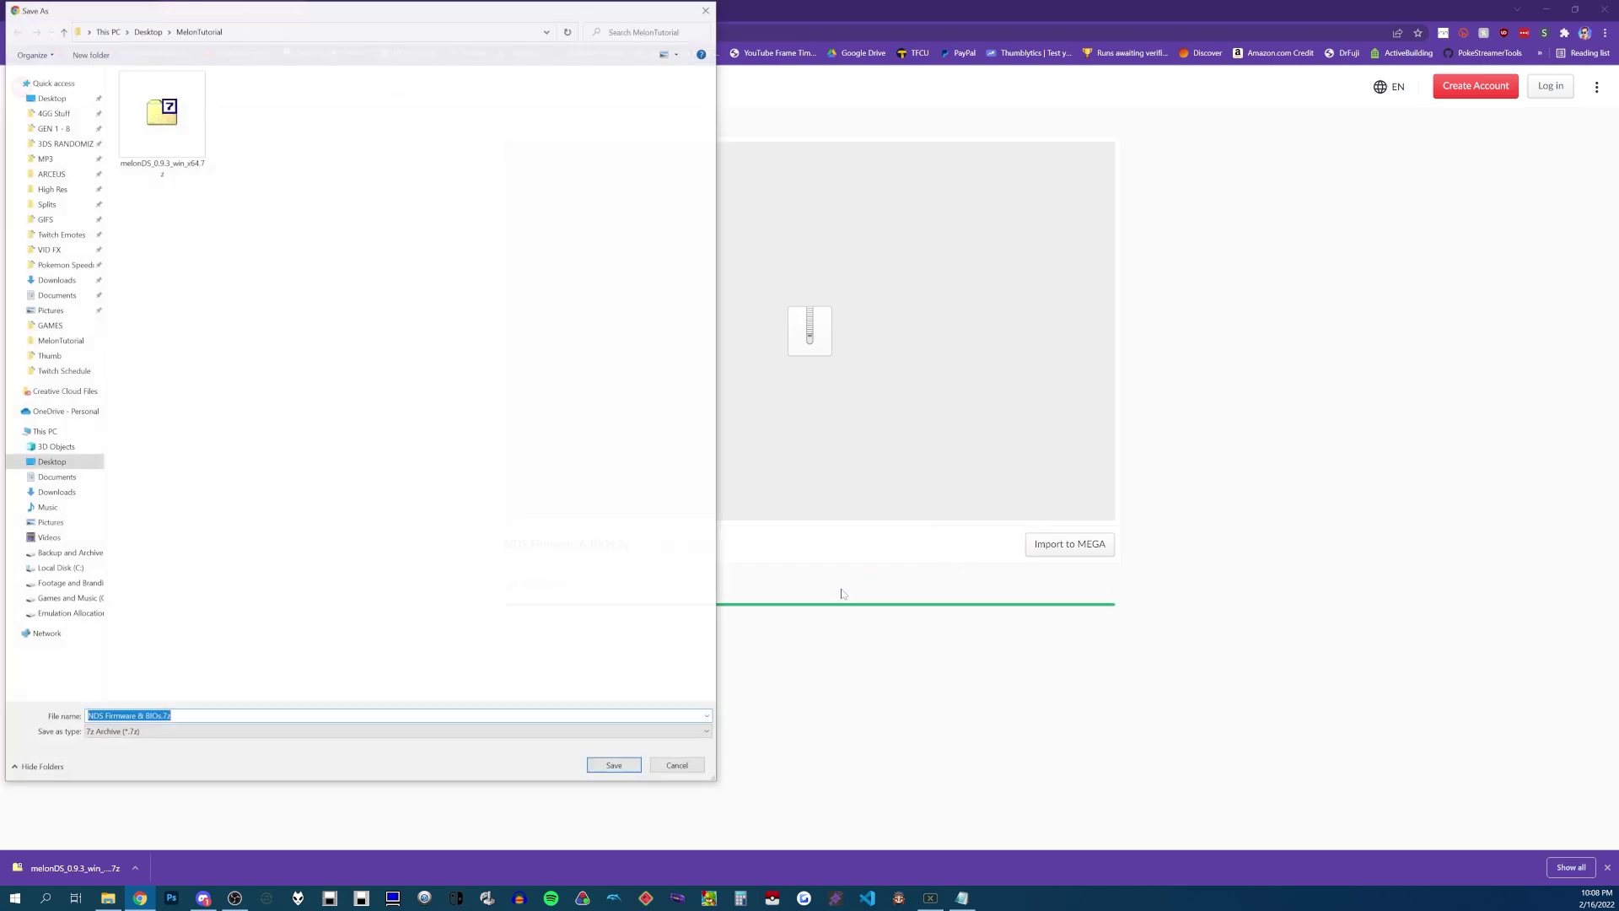
pyautogui.click(614, 766)
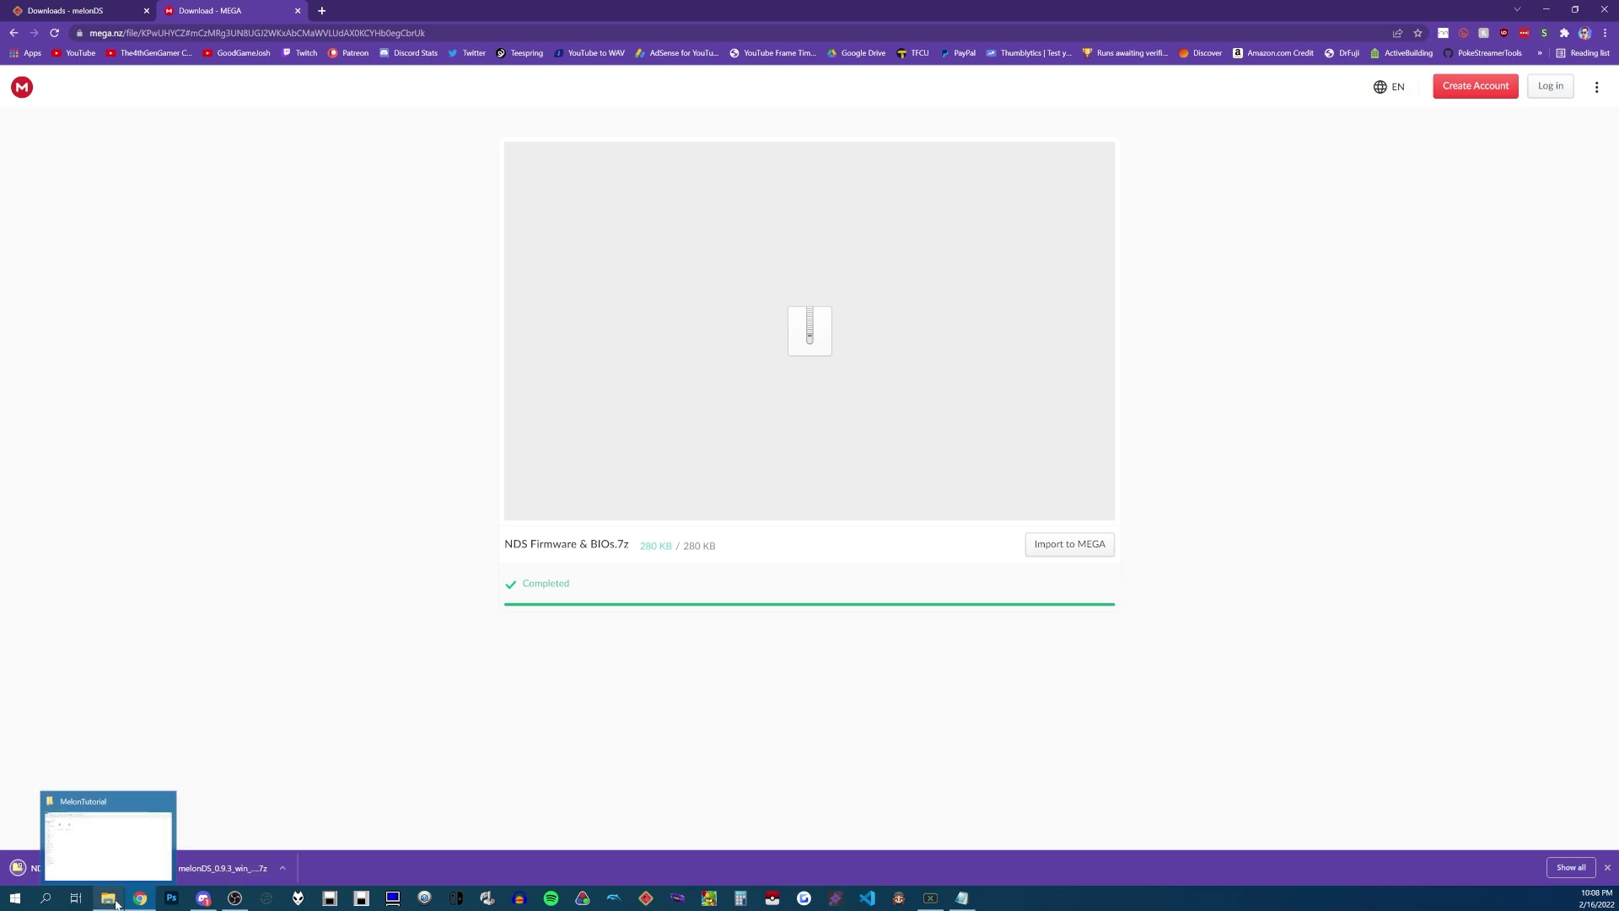
# - Open the melonDS 0.9.3 archive in 7-Zip and extract melonDS.exe into MelonTutorial
pyautogui.click(115, 903)
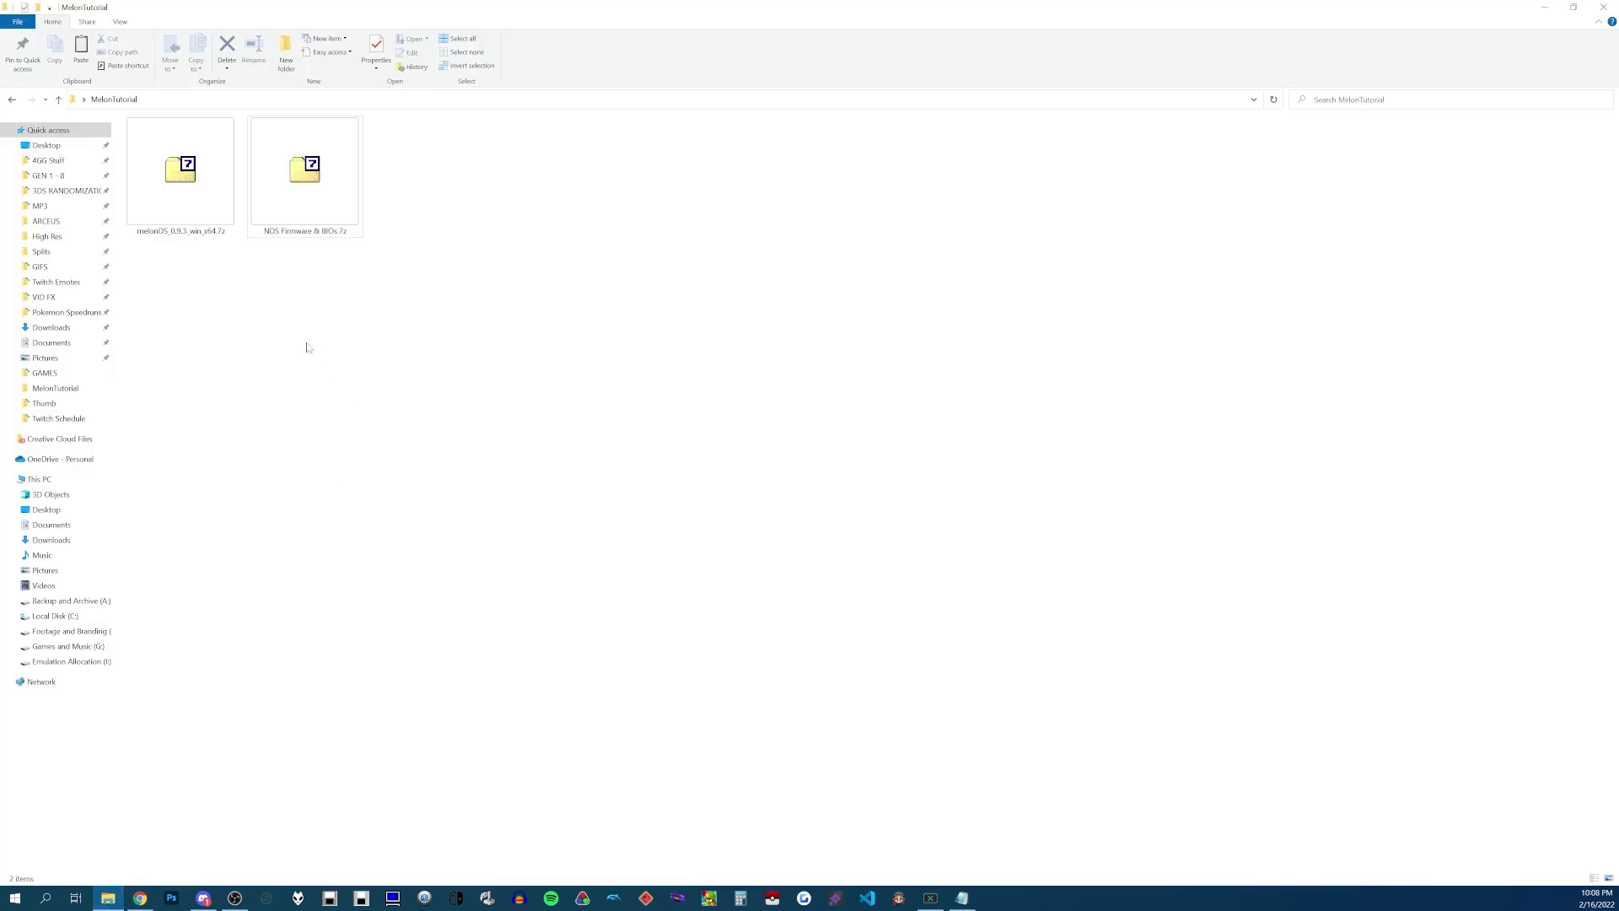
pyautogui.moveTo(307, 337); pyautogui.dragTo(205, 229)
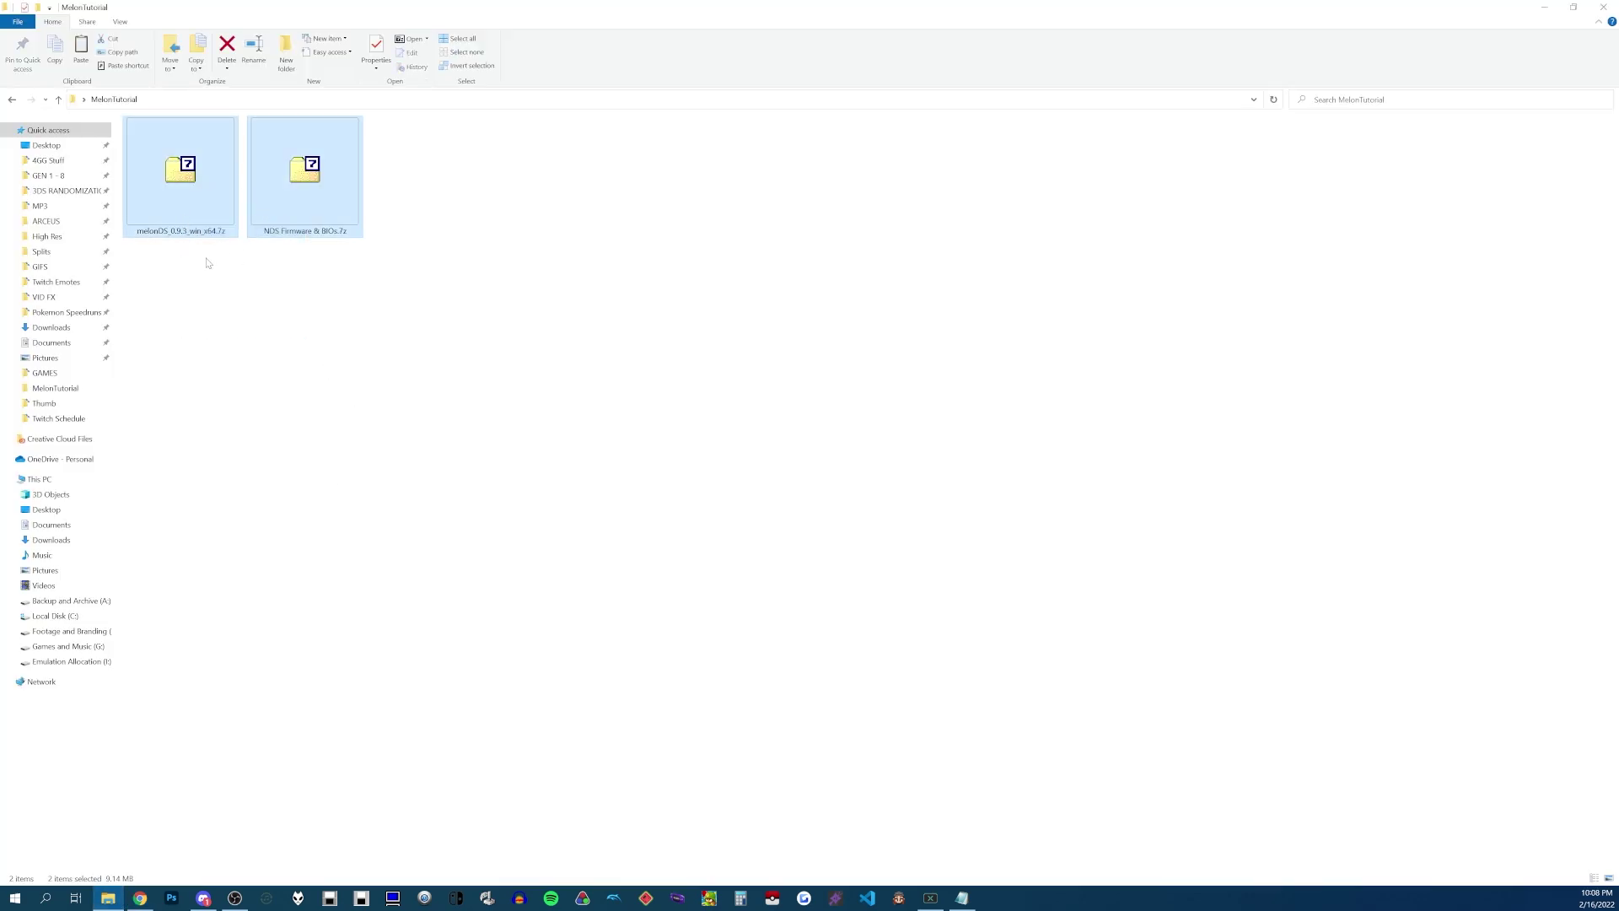
pyautogui.click(294, 281)
pyautogui.doubleClick(180, 172)
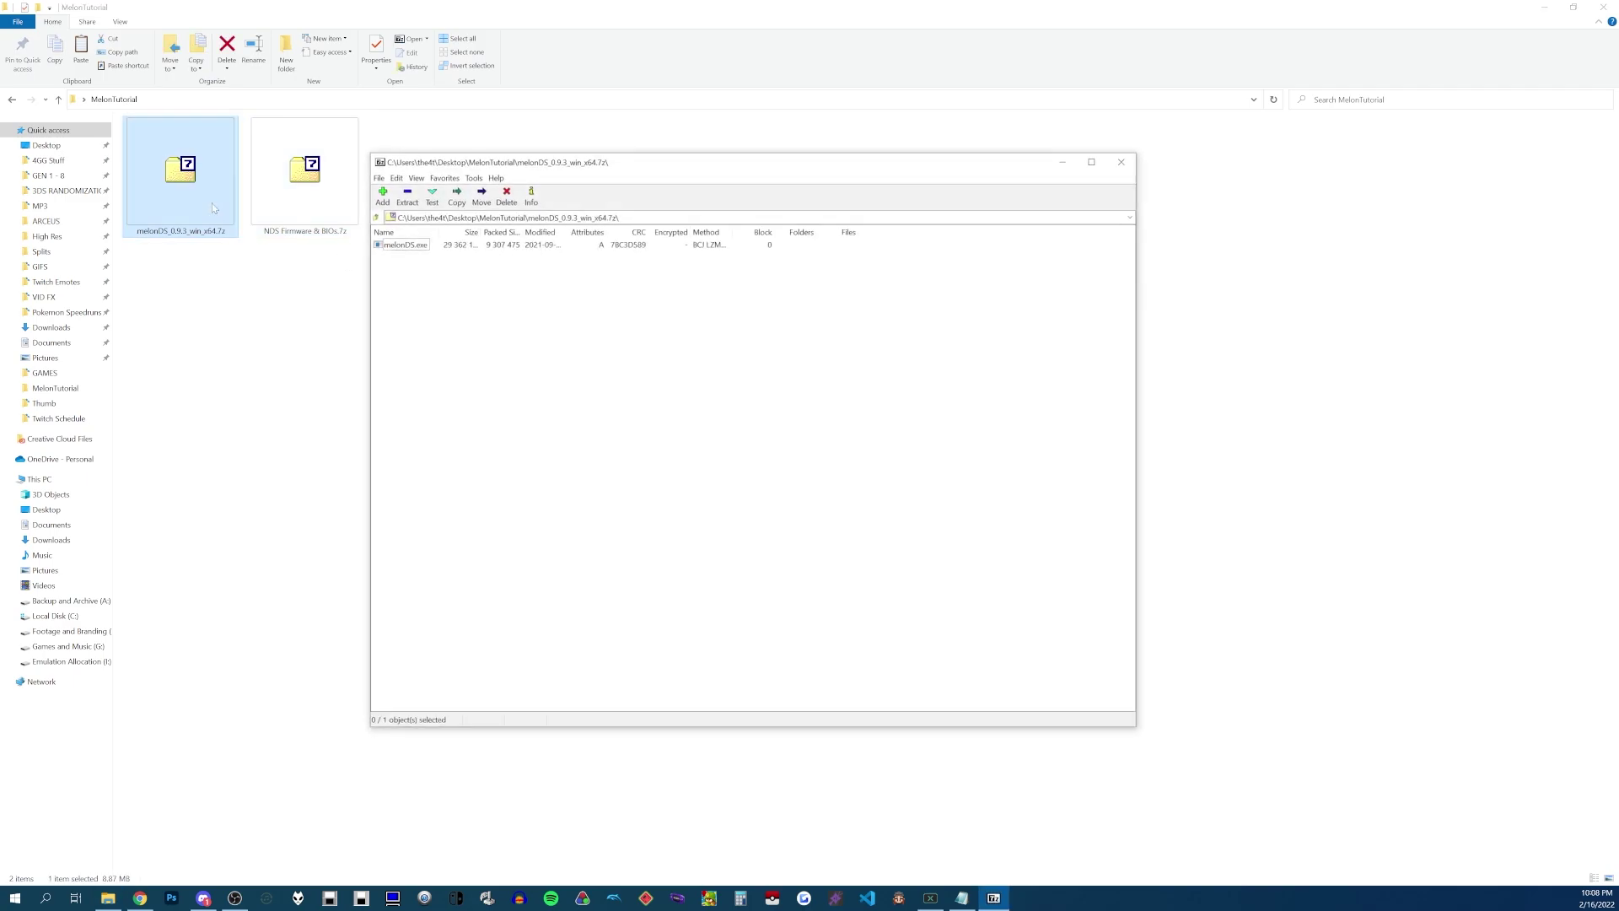
pyautogui.moveTo(405, 250); pyautogui.dragTo(220, 286)
# - Close 7-Zip and delete the melonDS_0.9.3_win_x64.7z archive
pyautogui.click(993, 897)
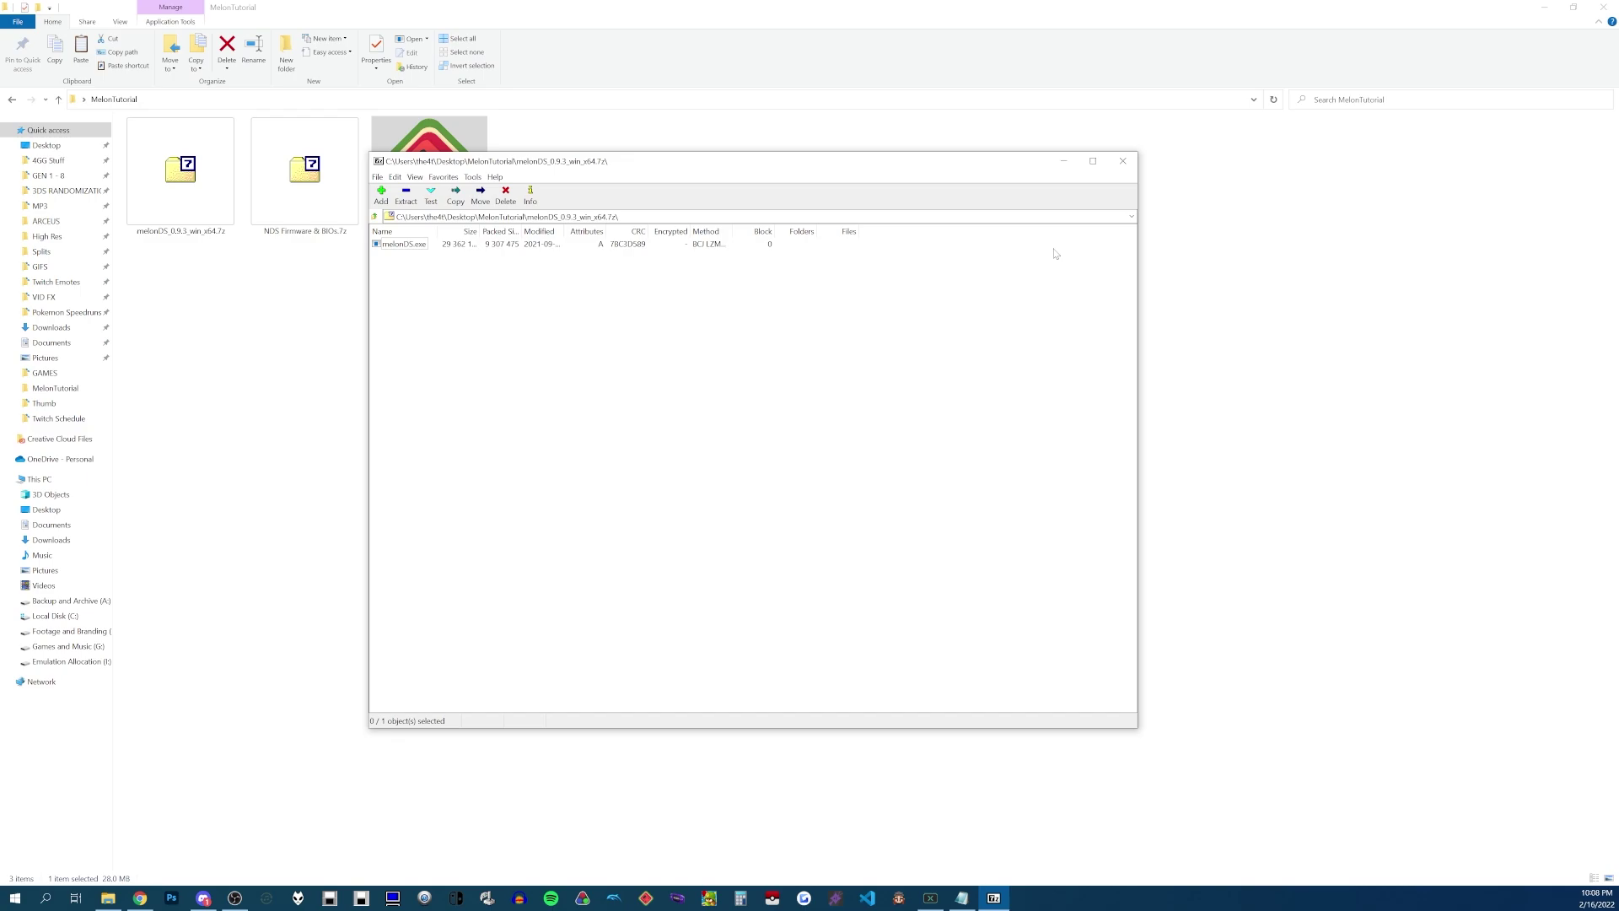
pyautogui.click(1123, 165)
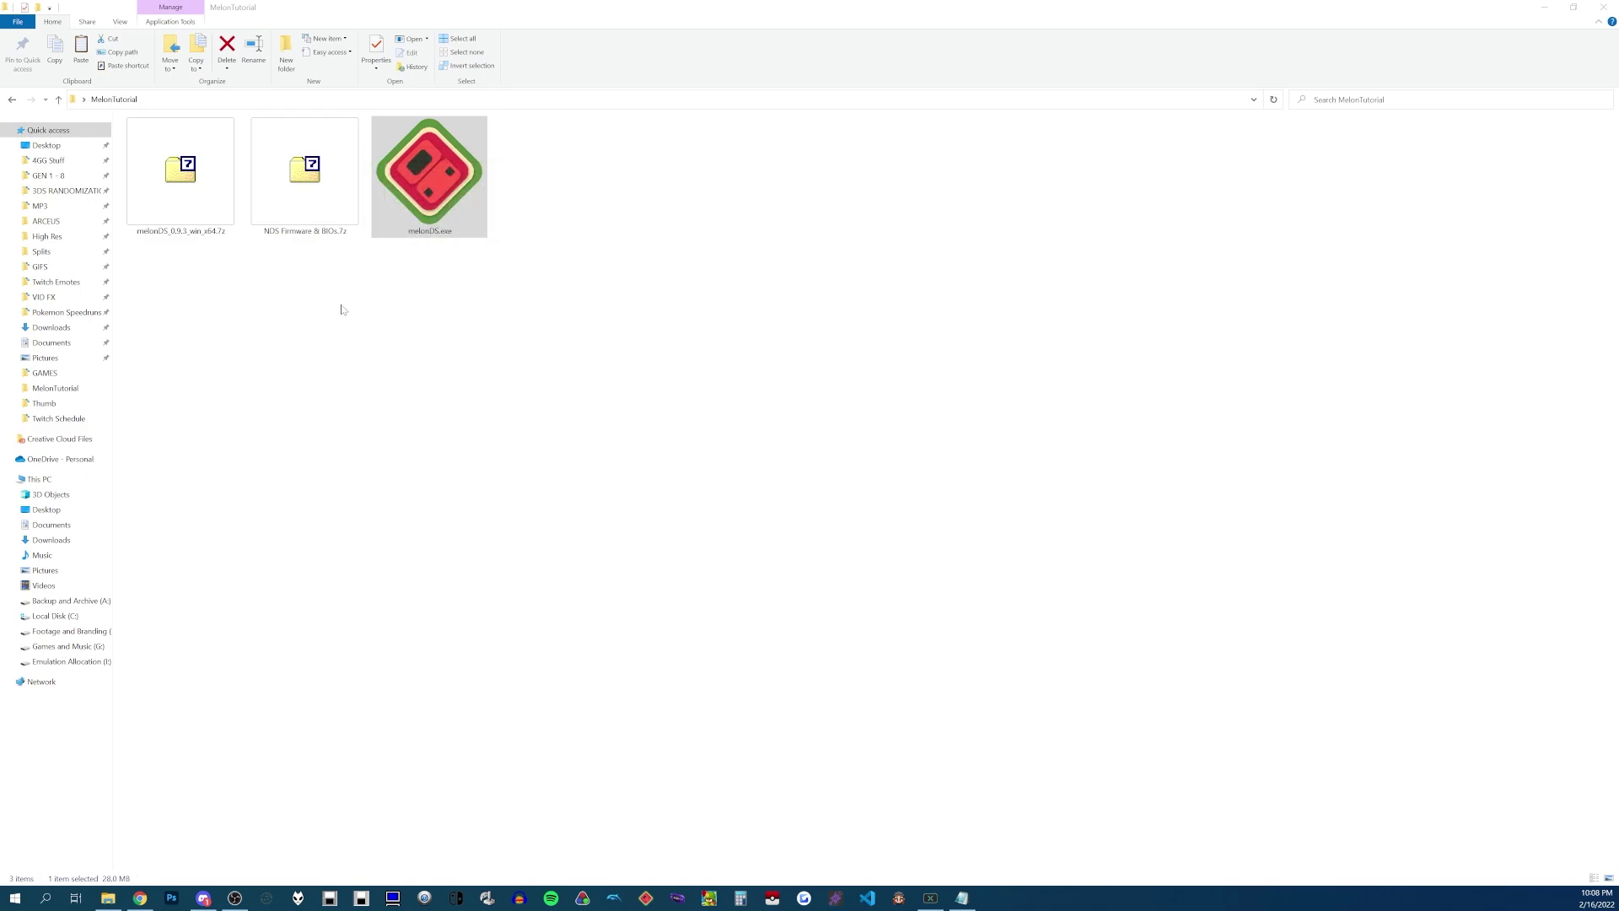
pyautogui.click(203, 203)
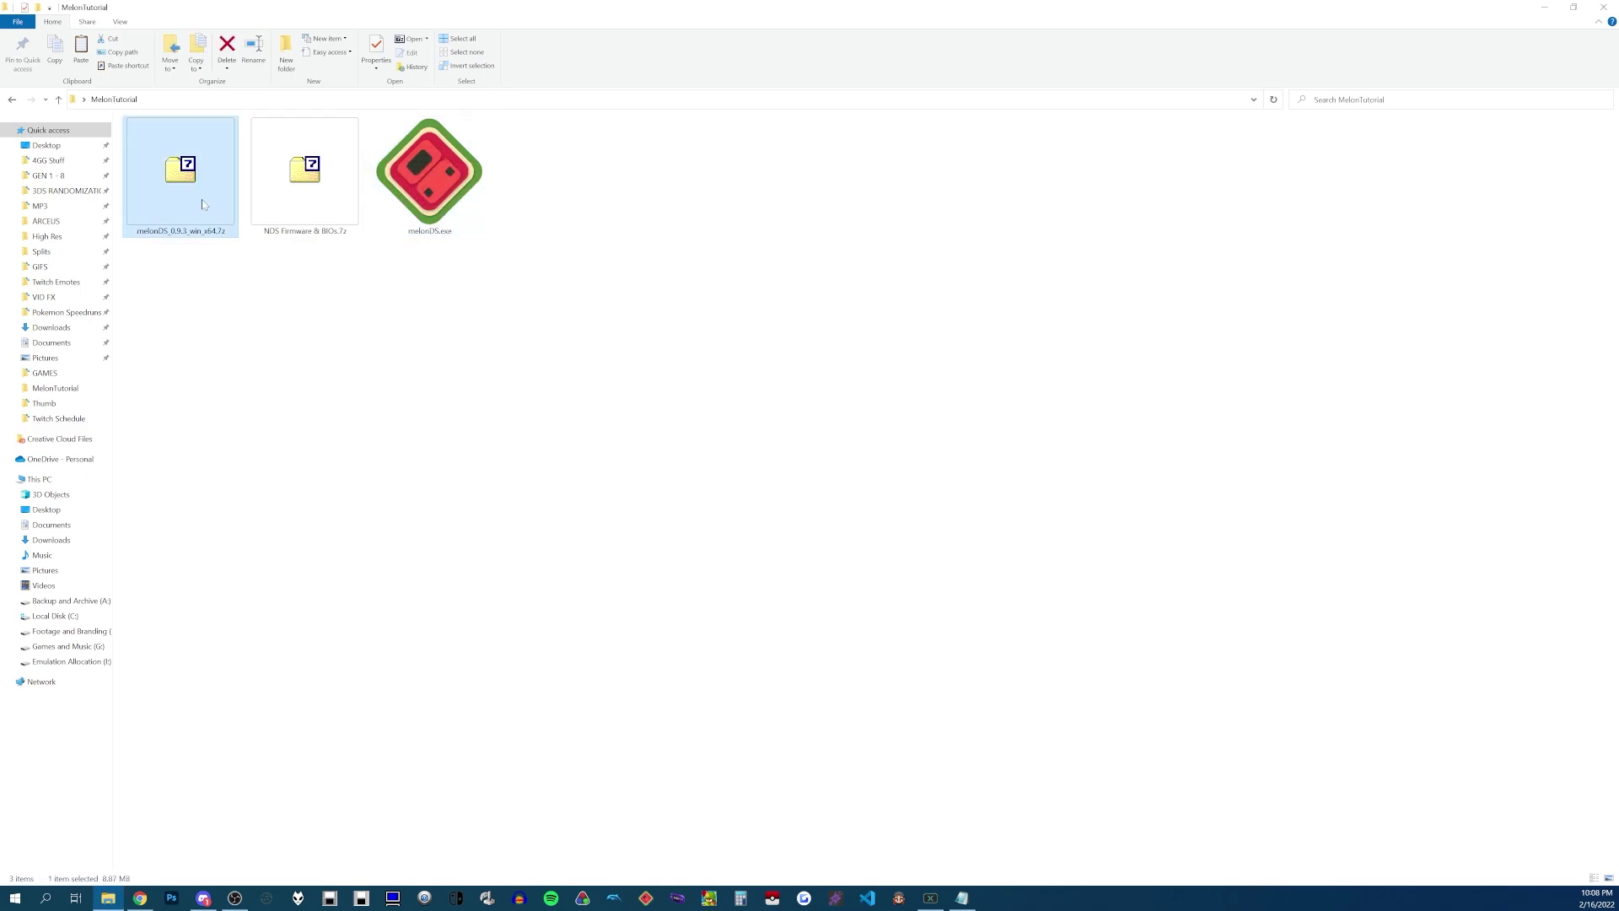
pyautogui.press('Delete')
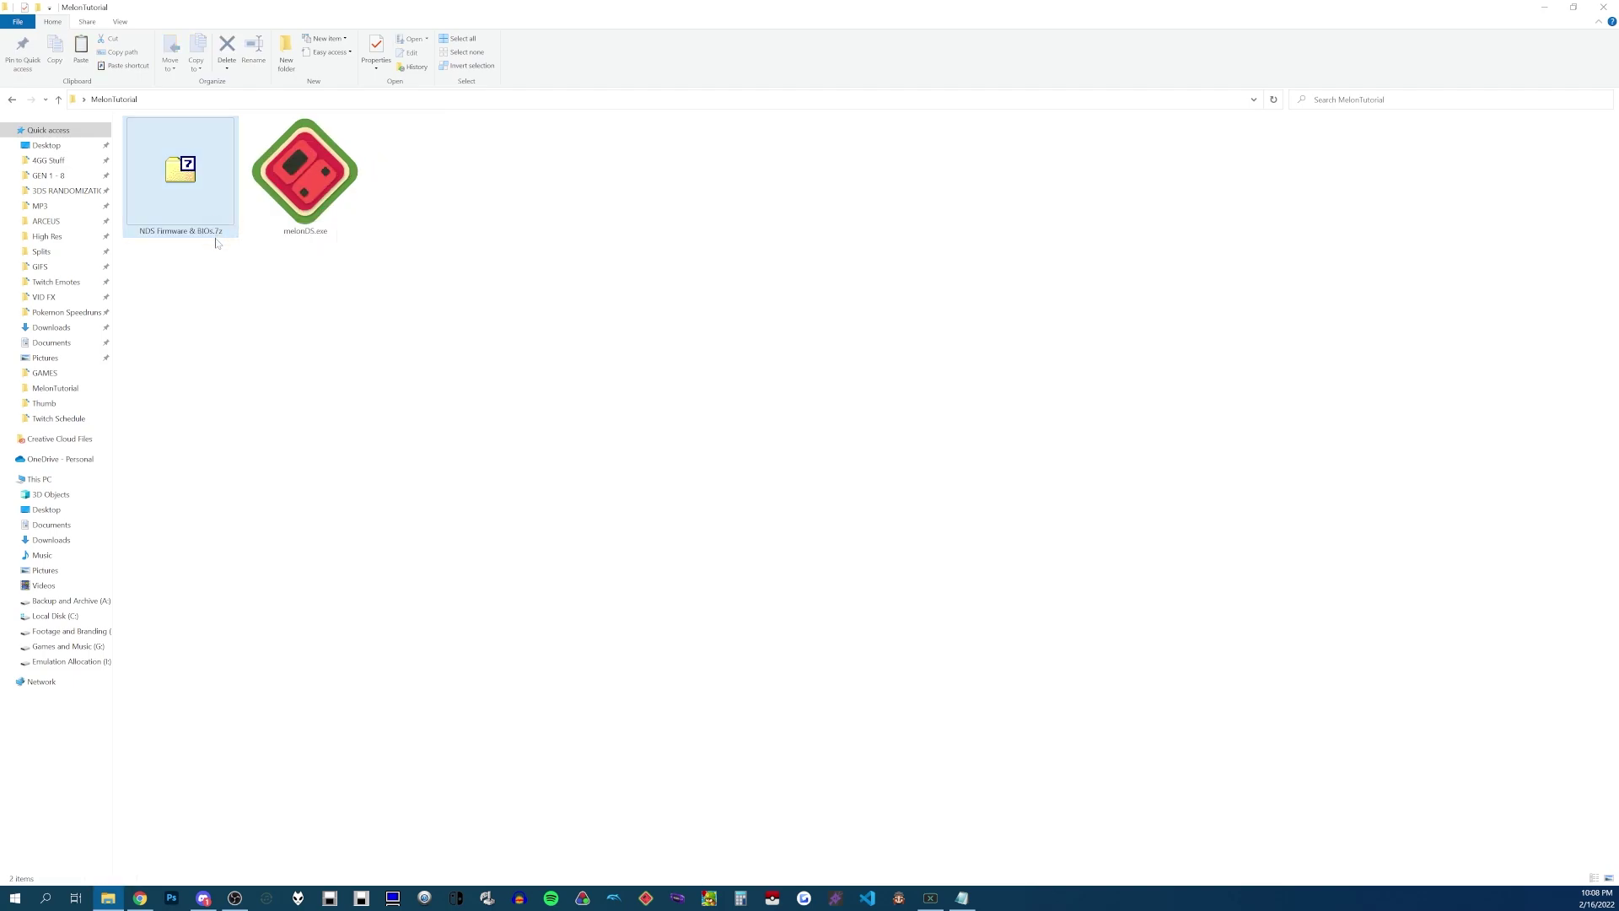
# - Extract the NDS Bios & Firmware folder from its archive into MelonTutorial and close 7-Zip
pyautogui.doubleClick(201, 214)
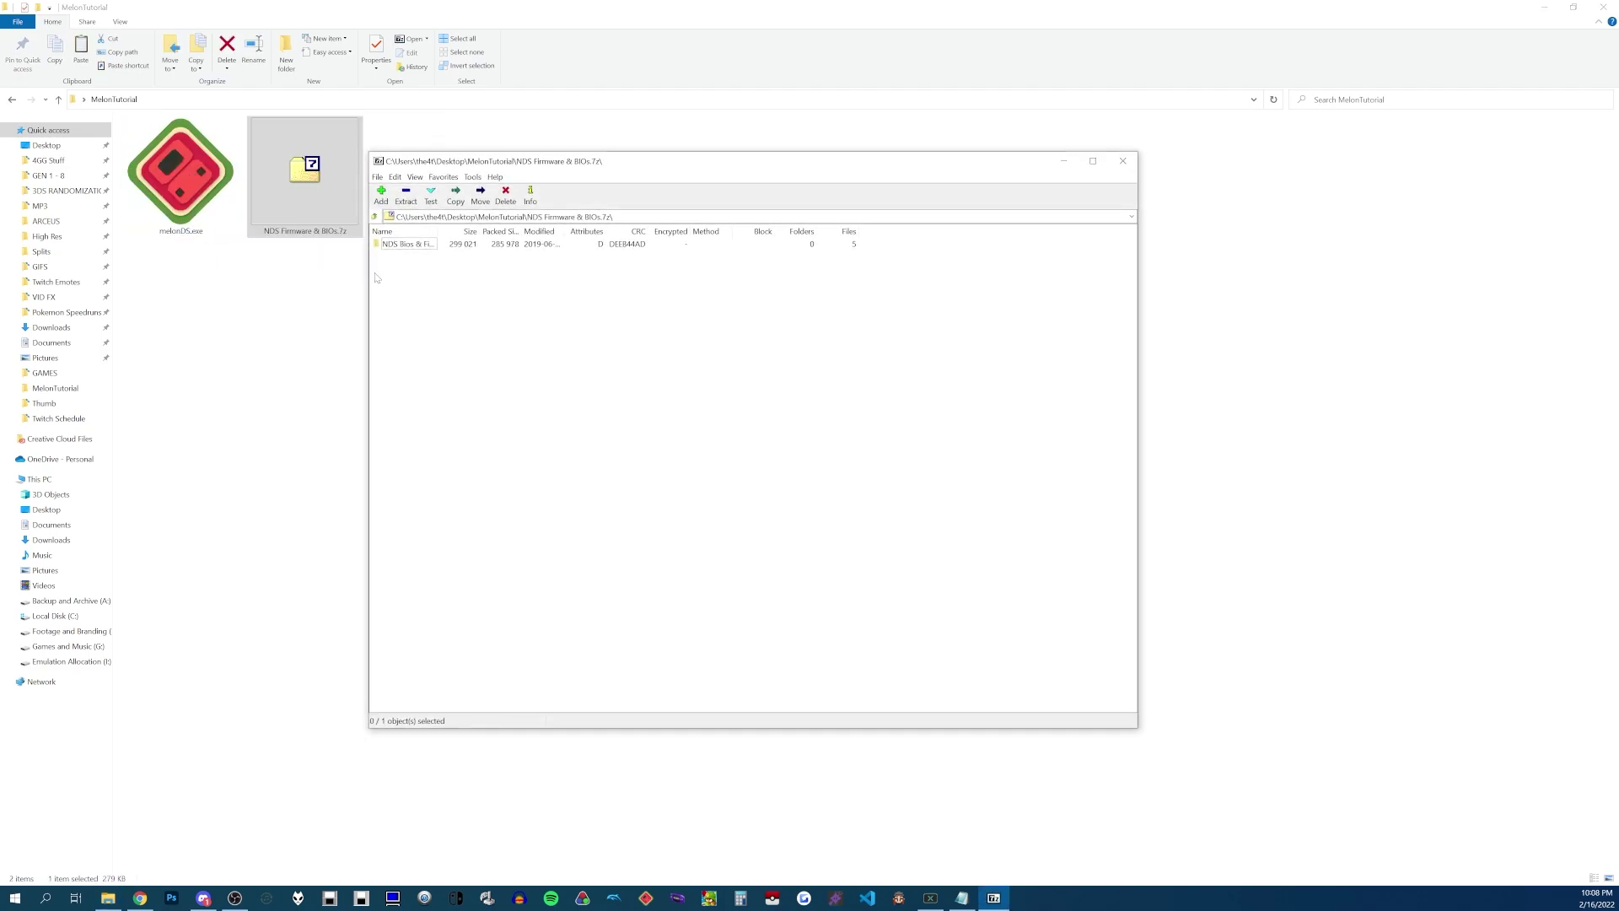
pyautogui.moveTo(411, 245); pyautogui.dragTo(286, 282)
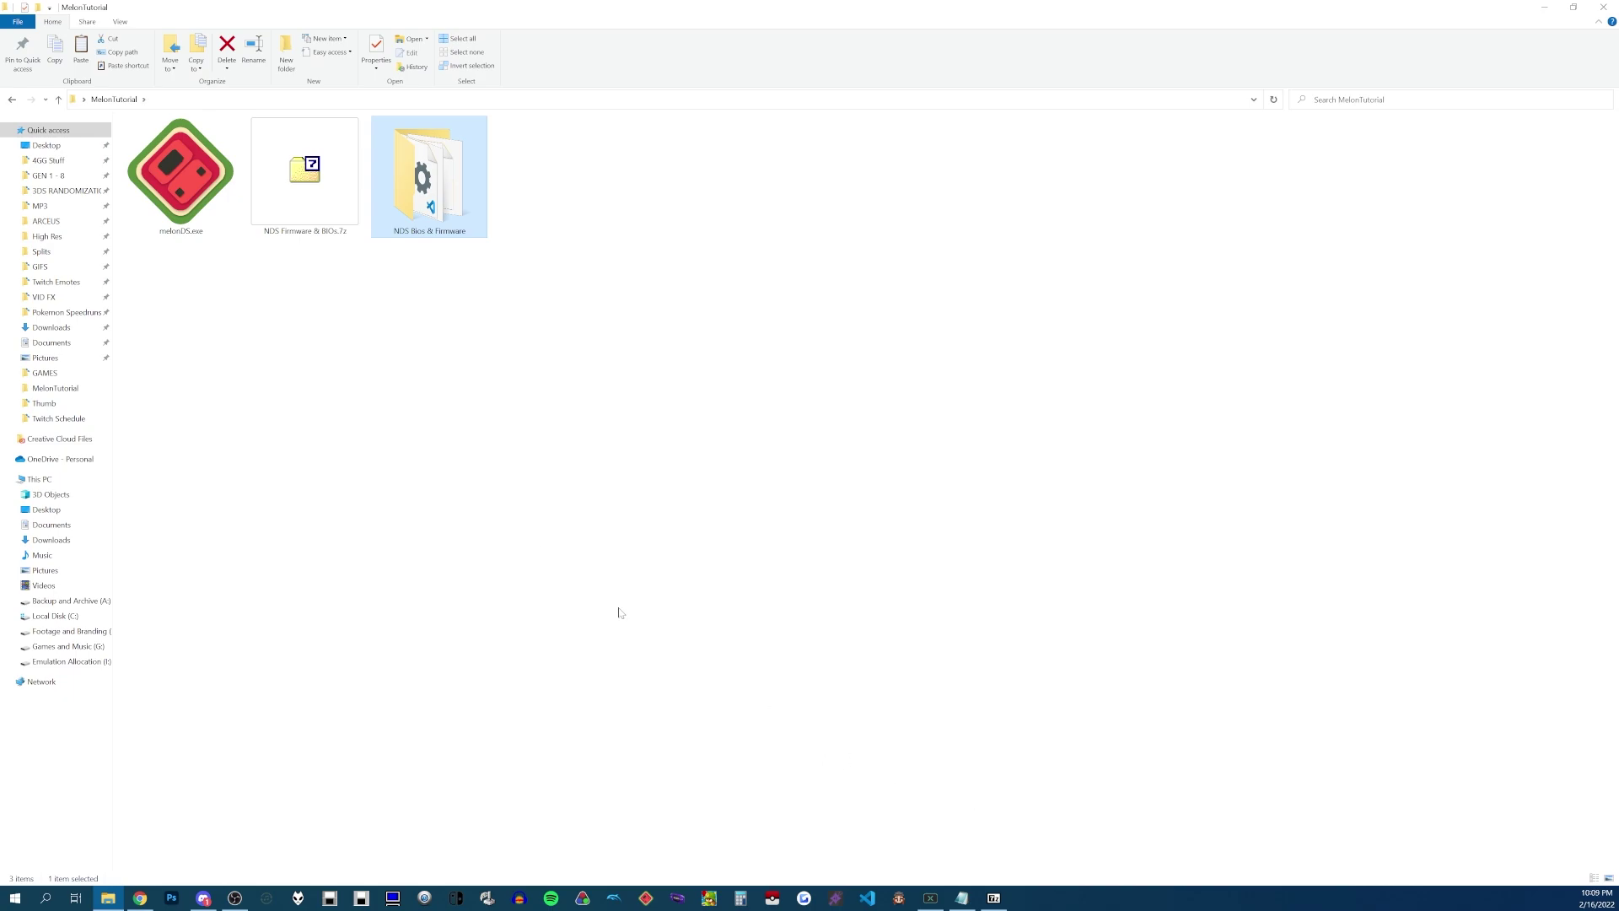
pyautogui.click(994, 898)
pyautogui.click(1131, 161)
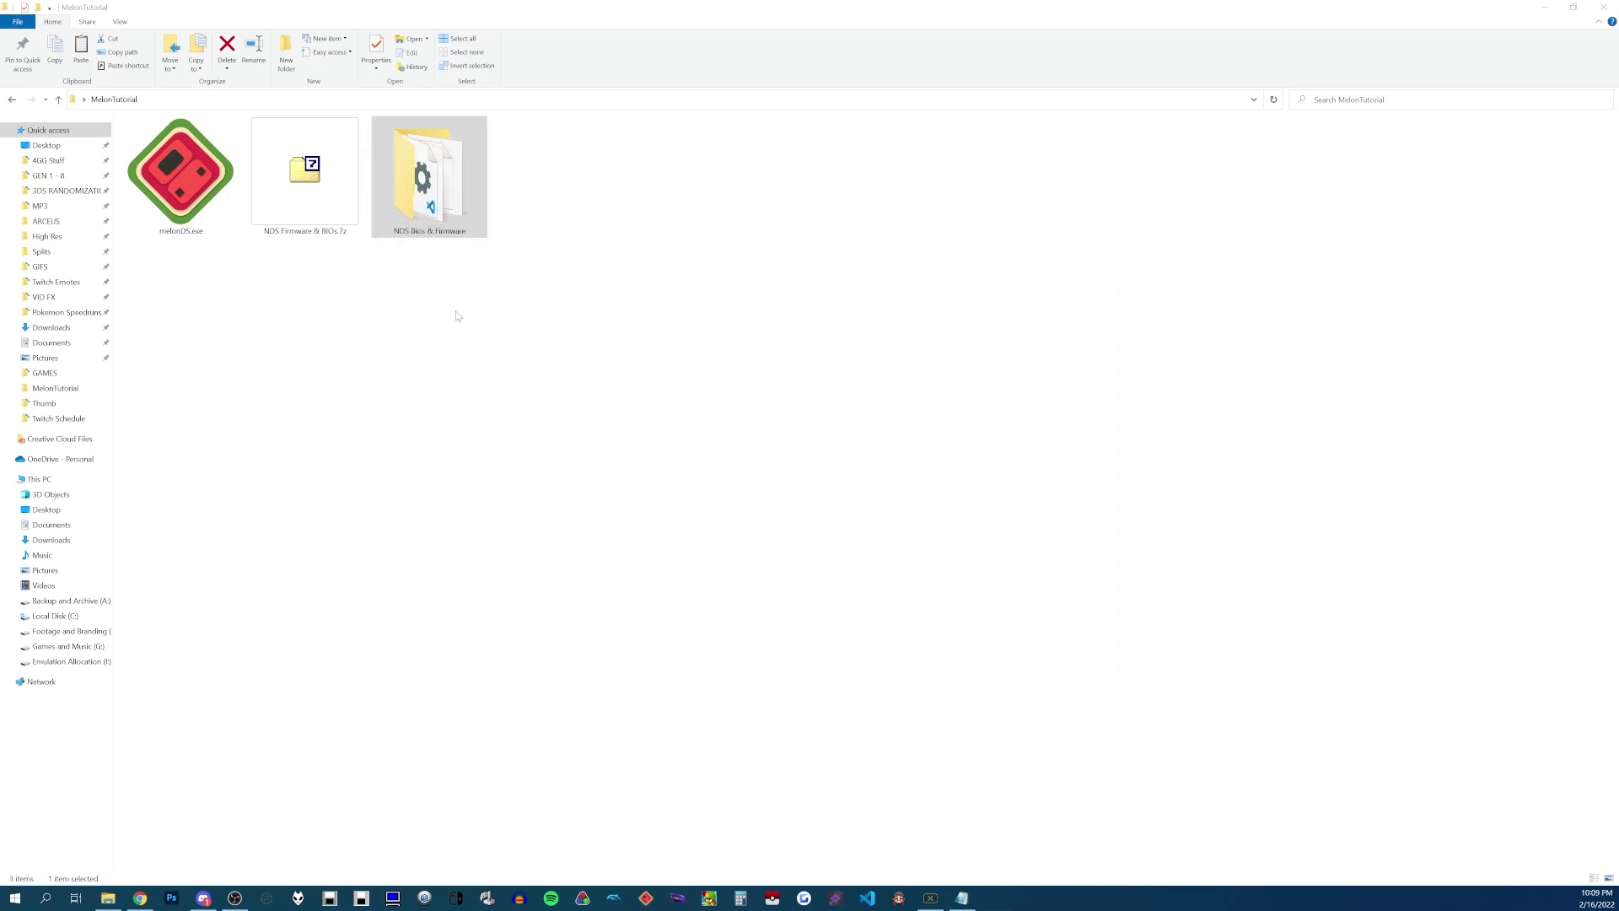
# - Delete the NDS Firmware & BIOs.7z archive from the MelonTutorial folder
pyautogui.click(456, 315)
pyautogui.click(290, 224)
pyautogui.press('Delete')
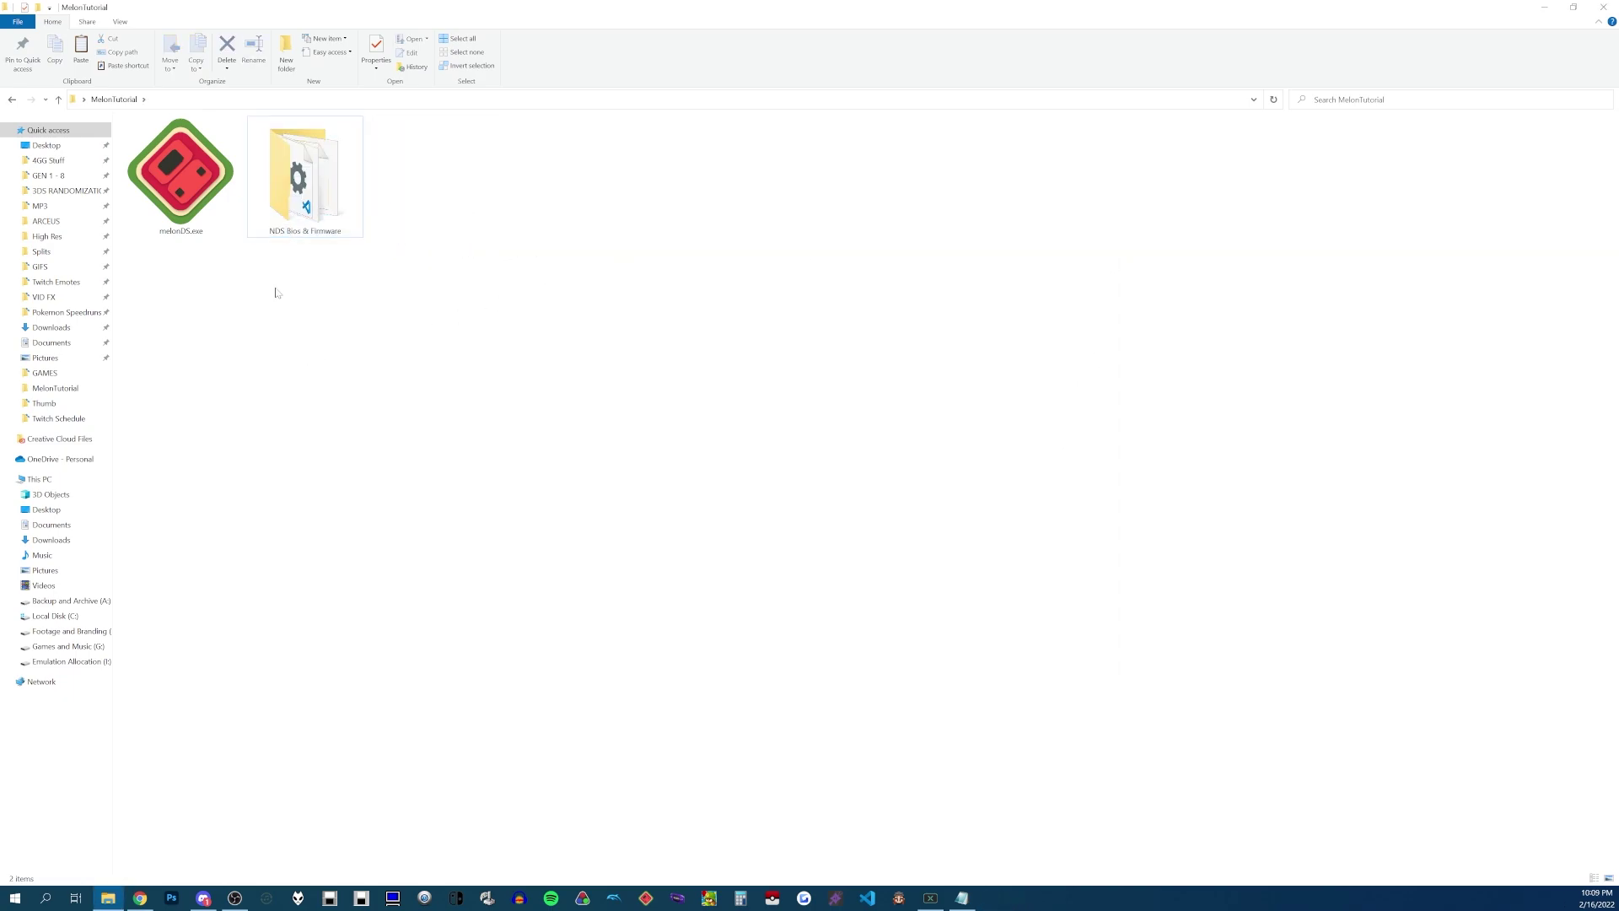
pyautogui.moveTo(293, 303); pyautogui.dragTo(192, 197)
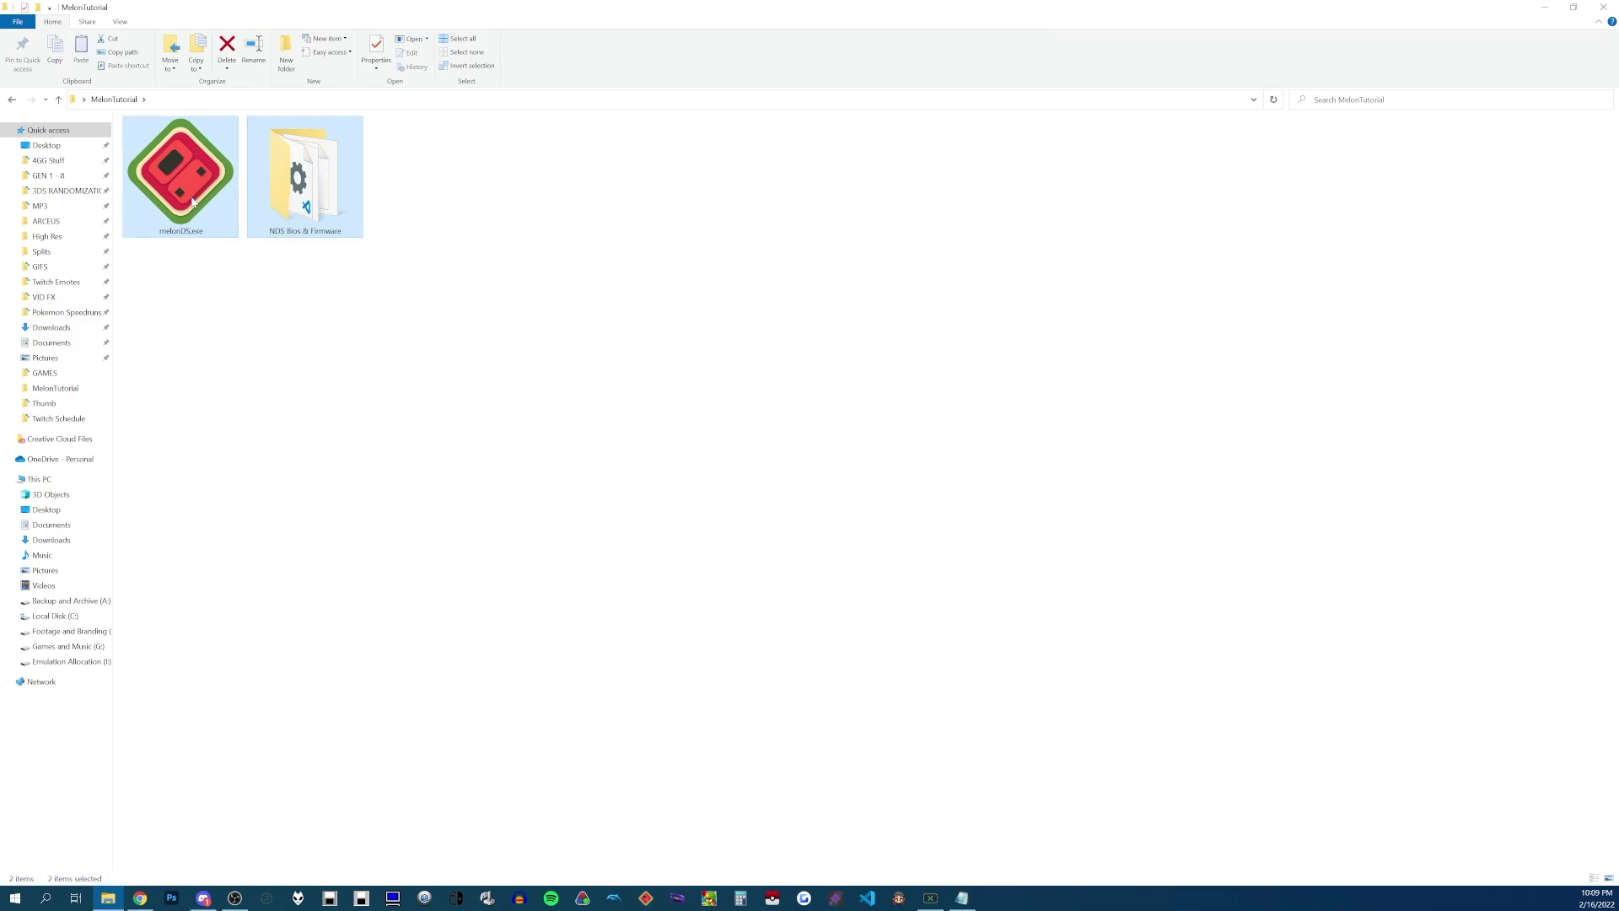
pyautogui.click(245, 290)
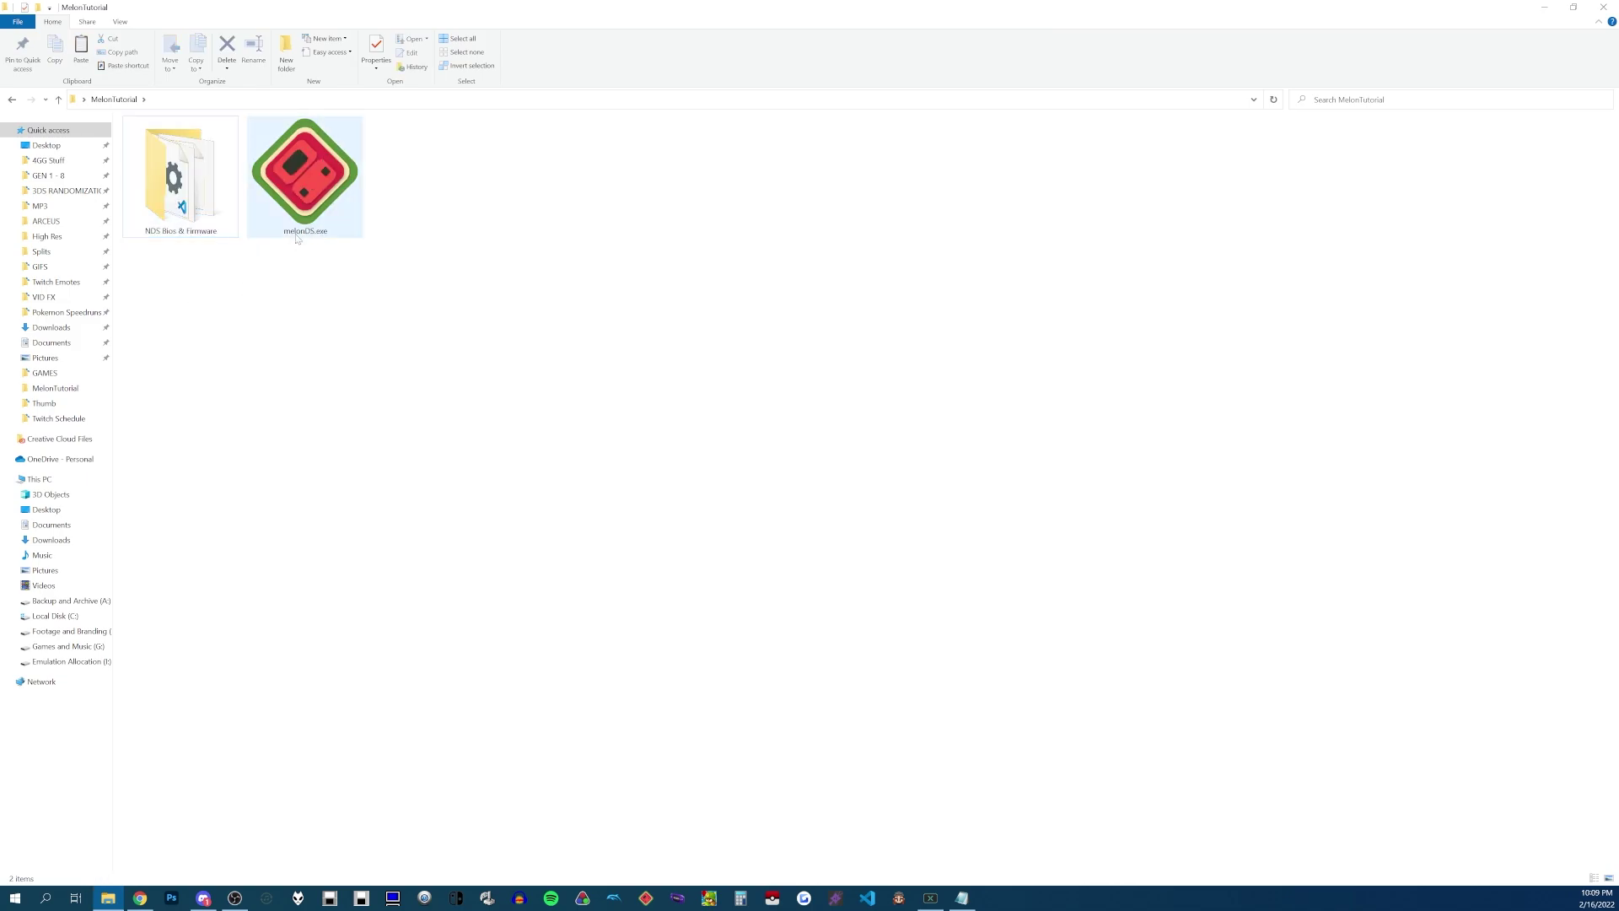
# - Launch melonDS.exe from the MelonTutorial folder
pyautogui.doubleClick(327, 195)
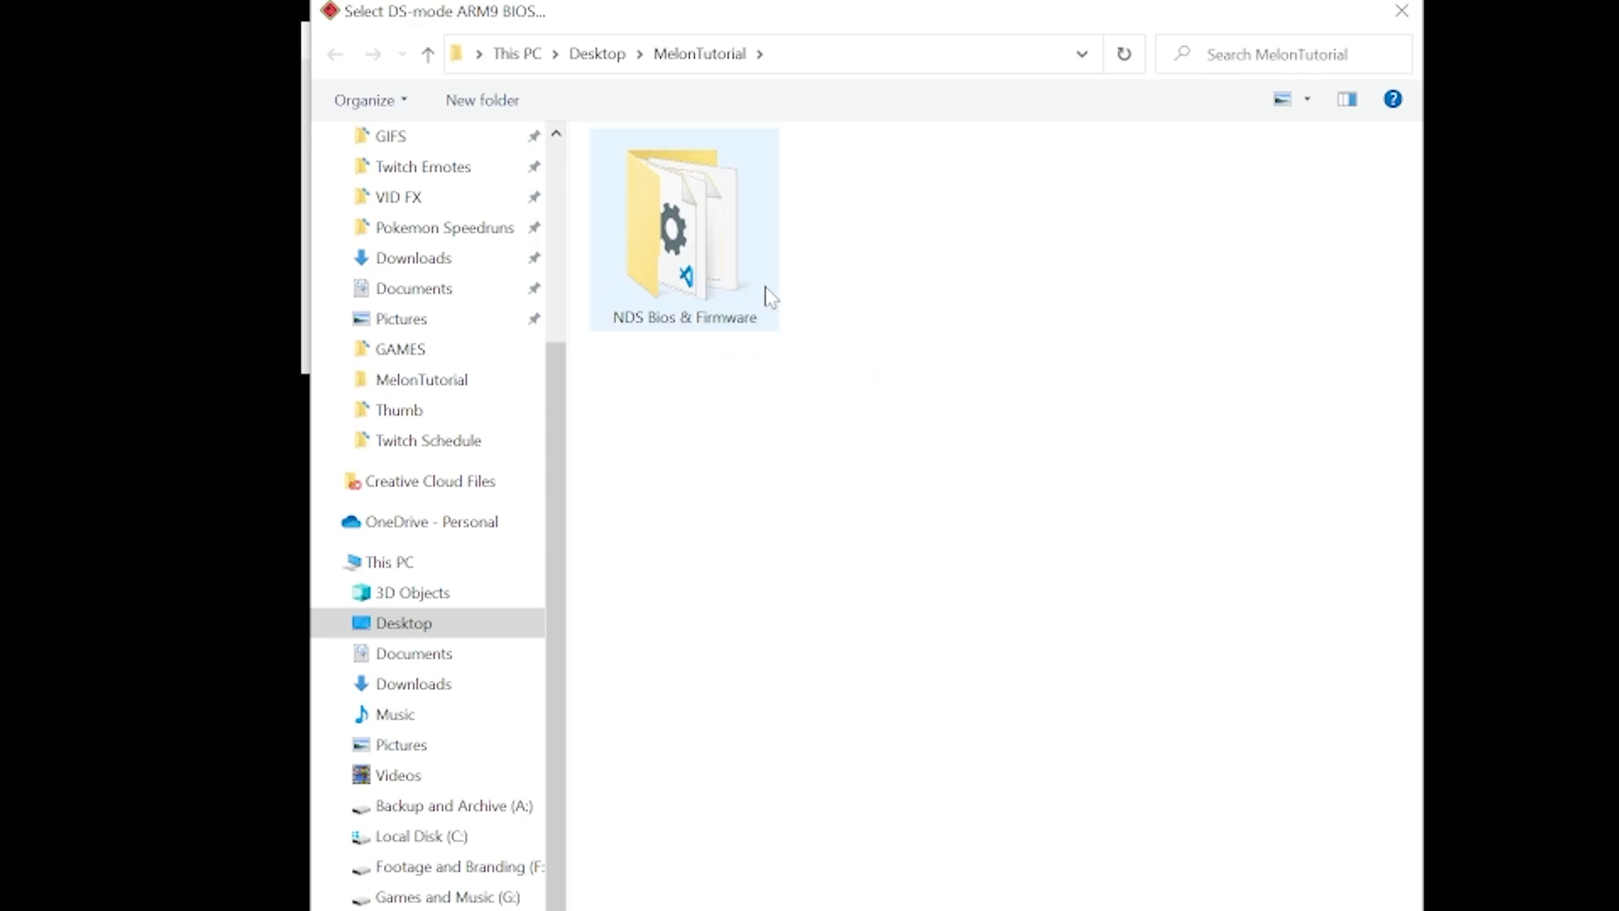
# - Open the NDS Bios & Firmware folder in the BIOS file picker
pyautogui.doubleClick(724, 287)
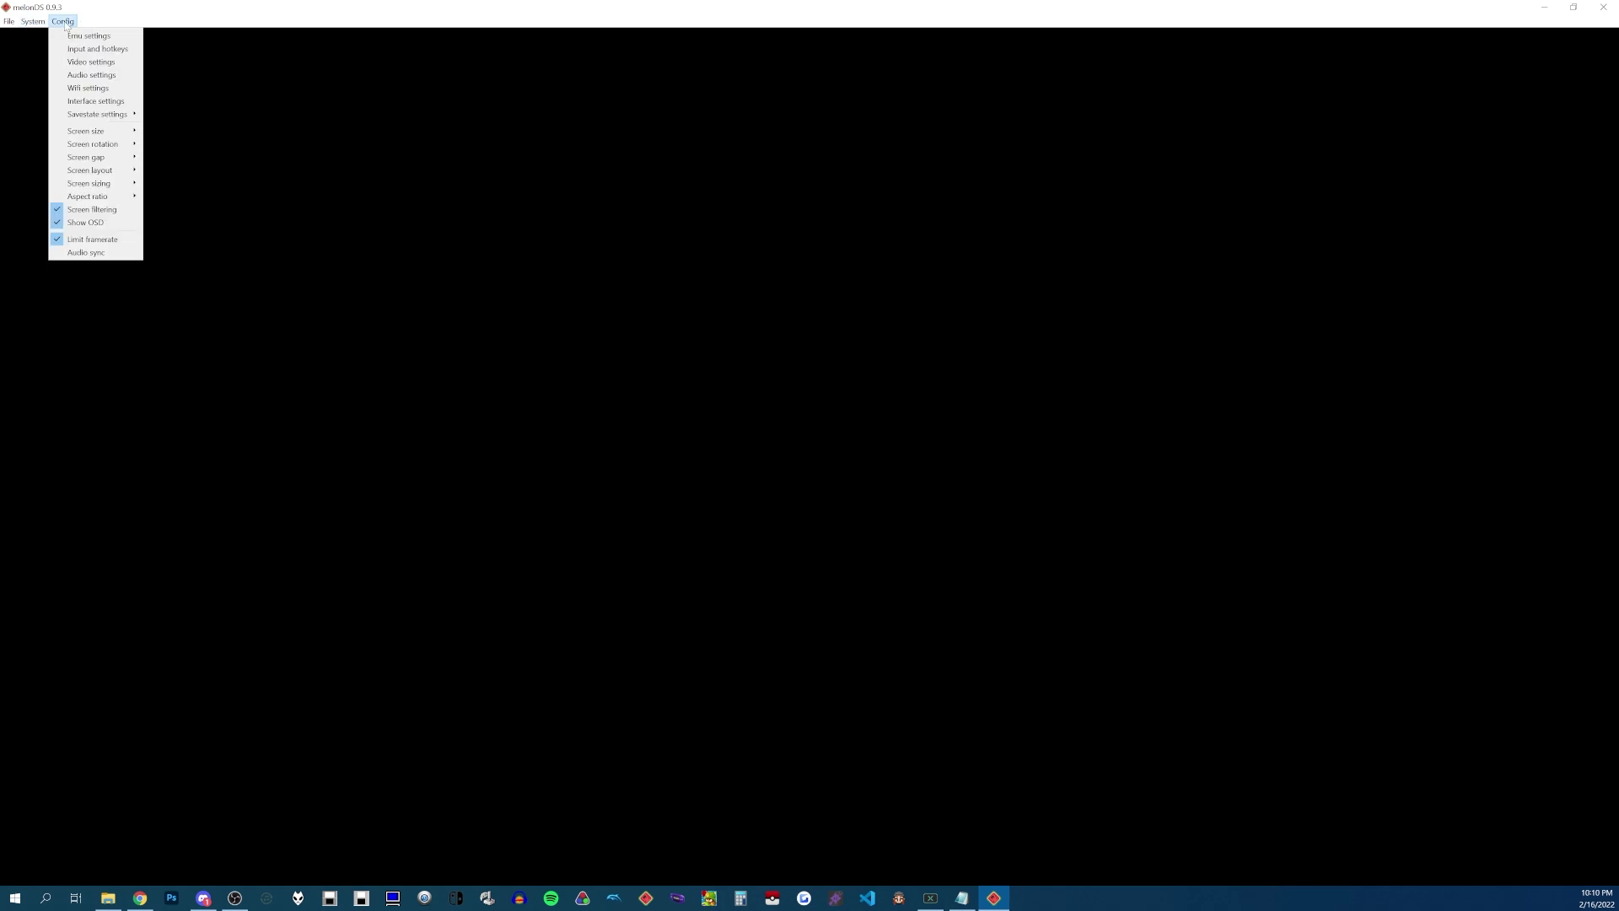
# - Set the 3D renderer to OpenGL at 4x native (1024x768) internal resolution, reverting from 16x
pyautogui.click(98, 63)
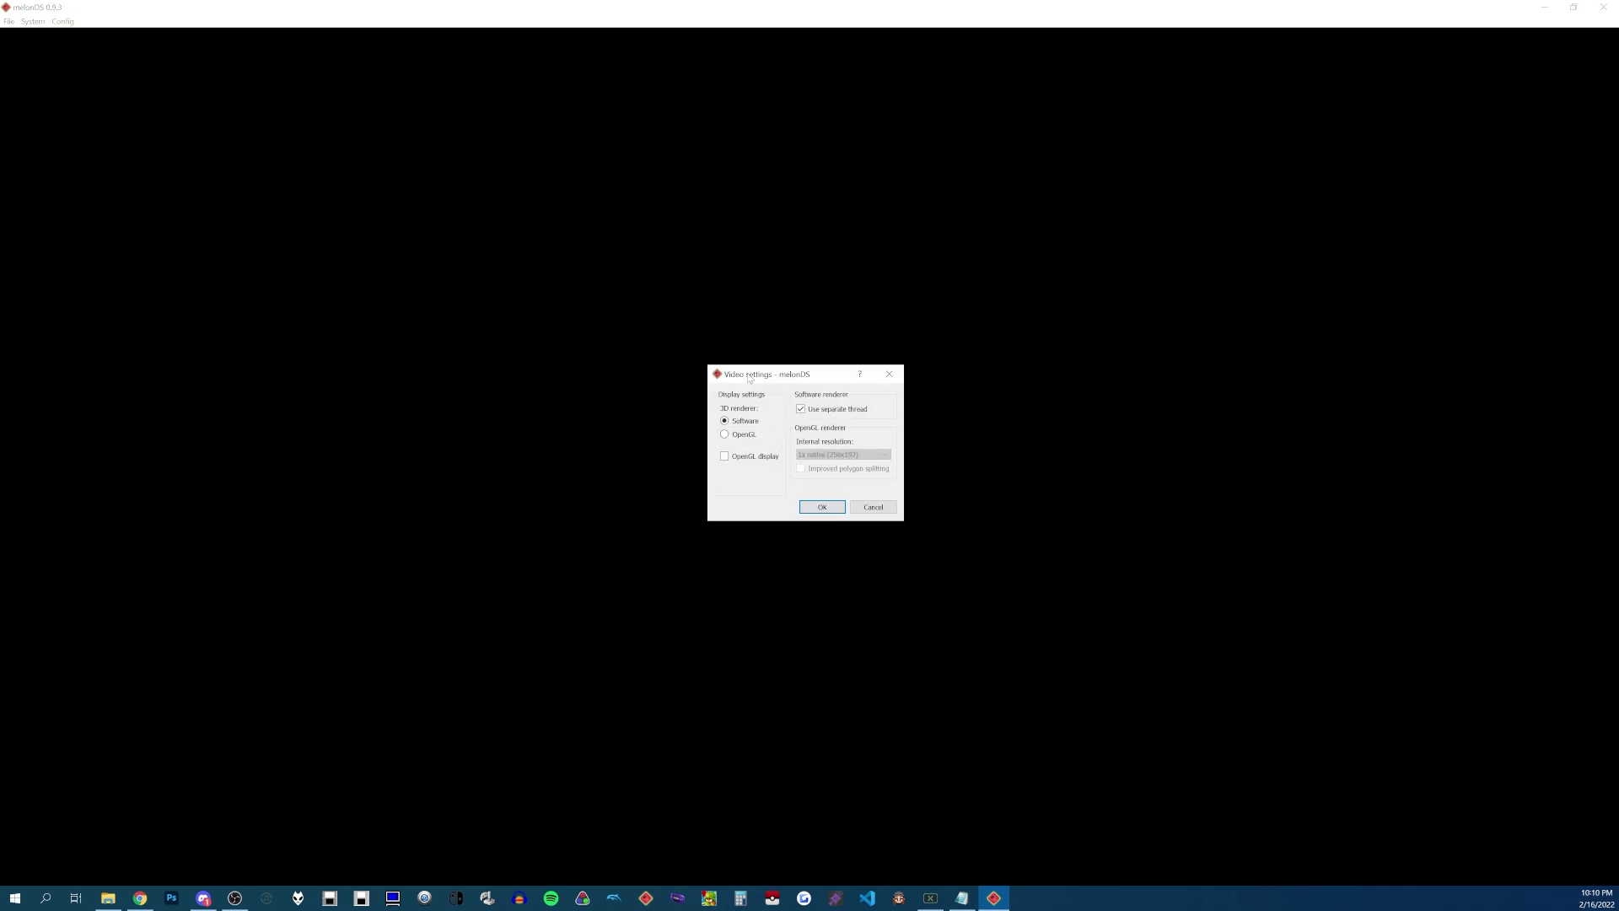
pyautogui.click(738, 439)
pyautogui.click(841, 454)
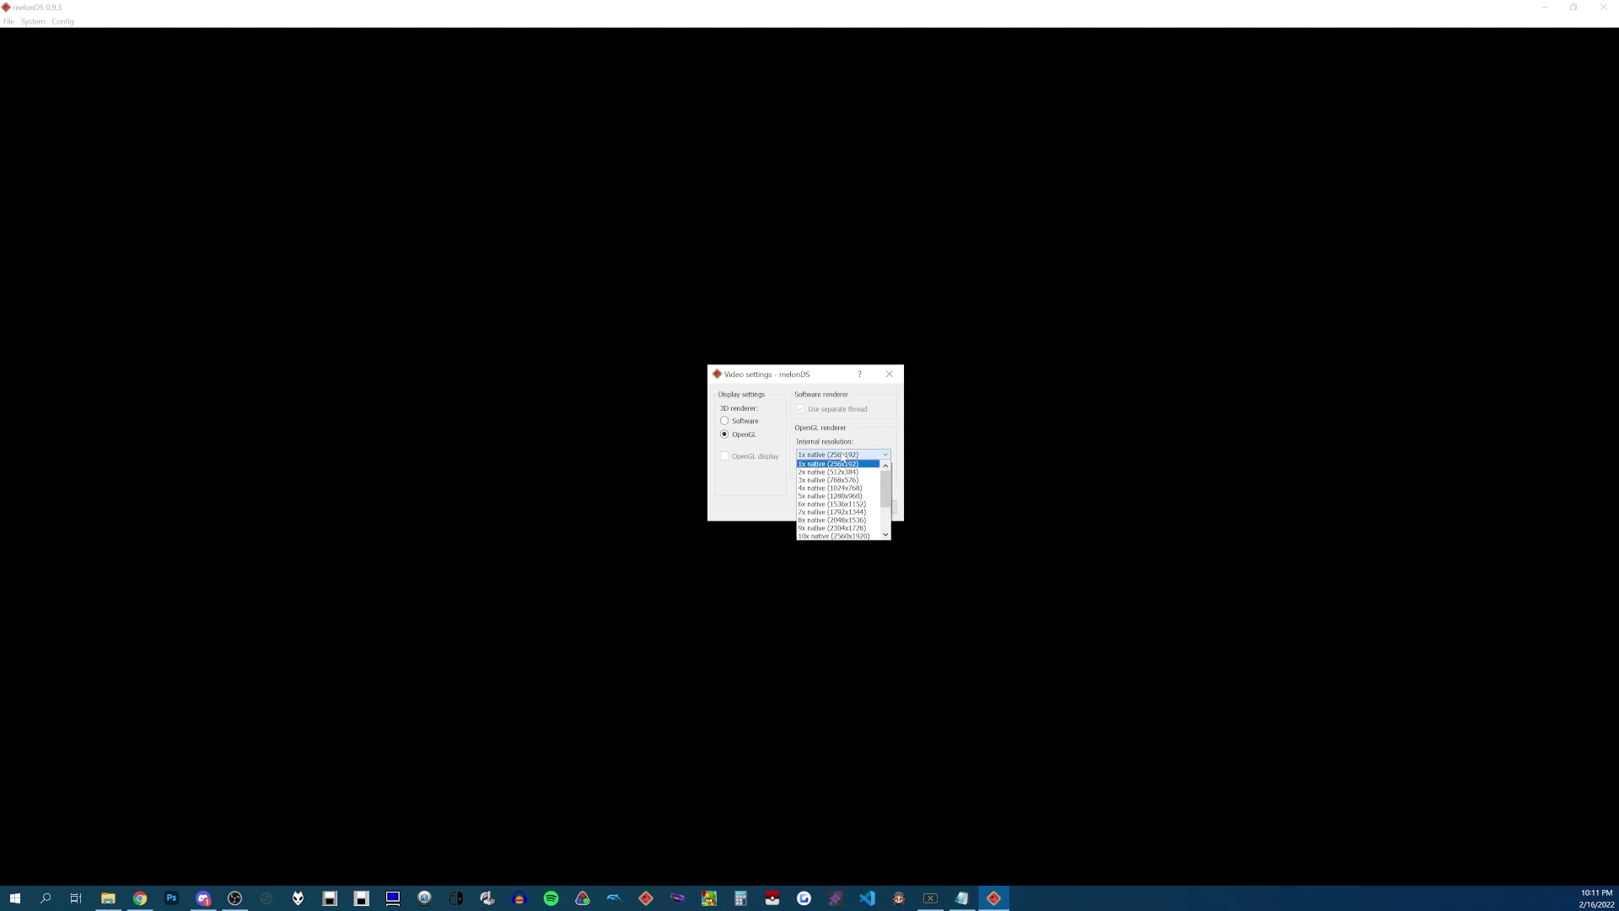
pyautogui.scroll(-2, 885, 522)
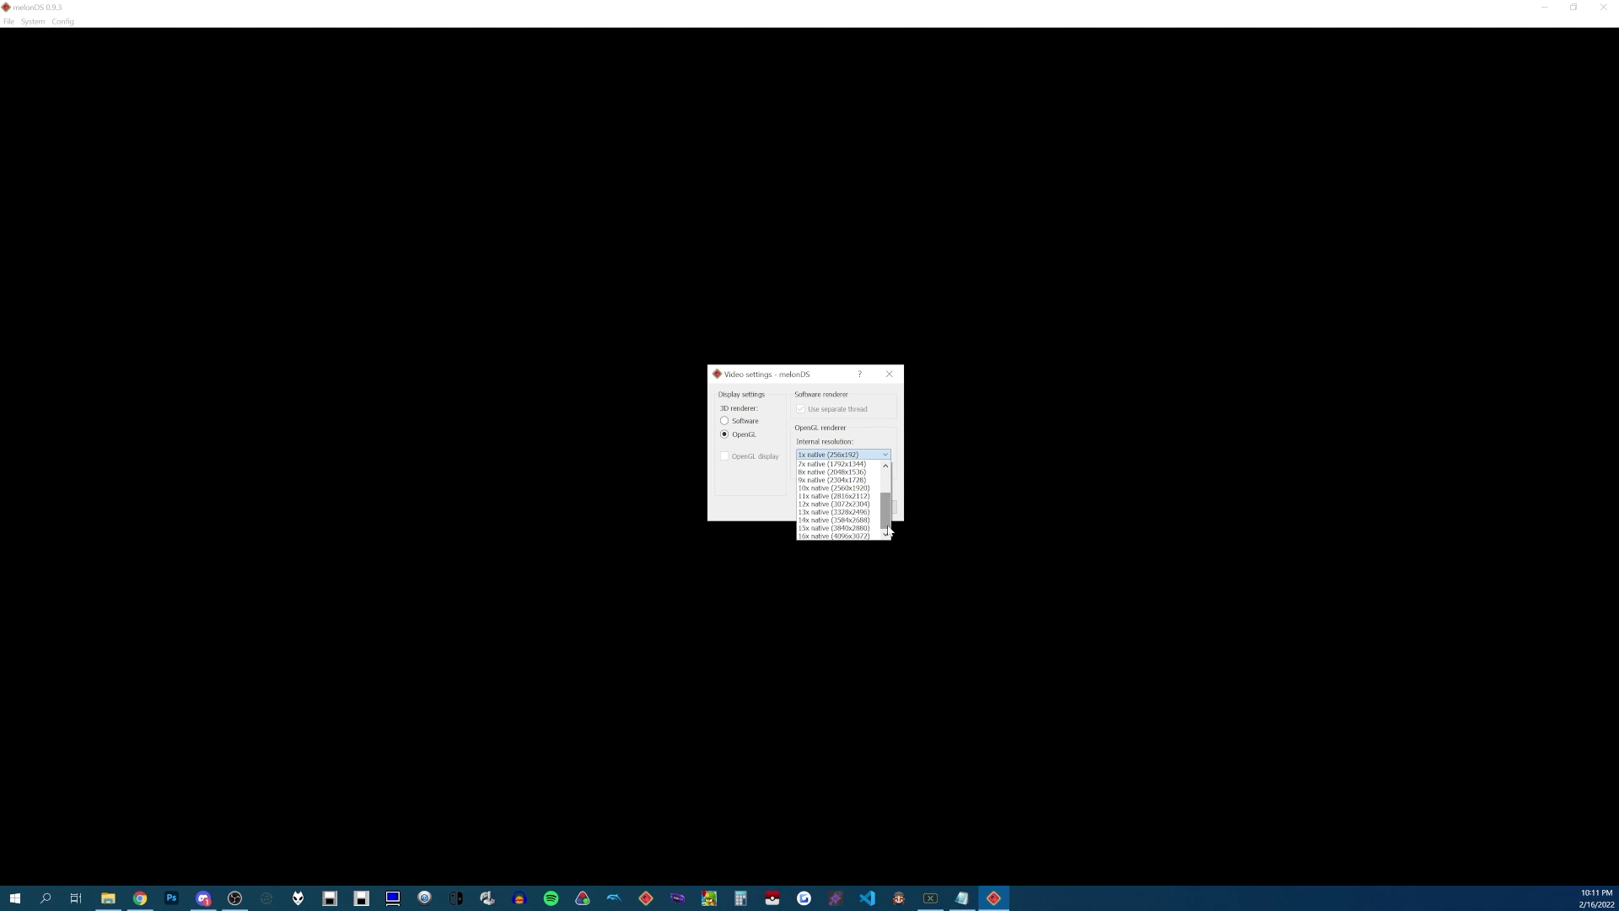
pyautogui.click(831, 536)
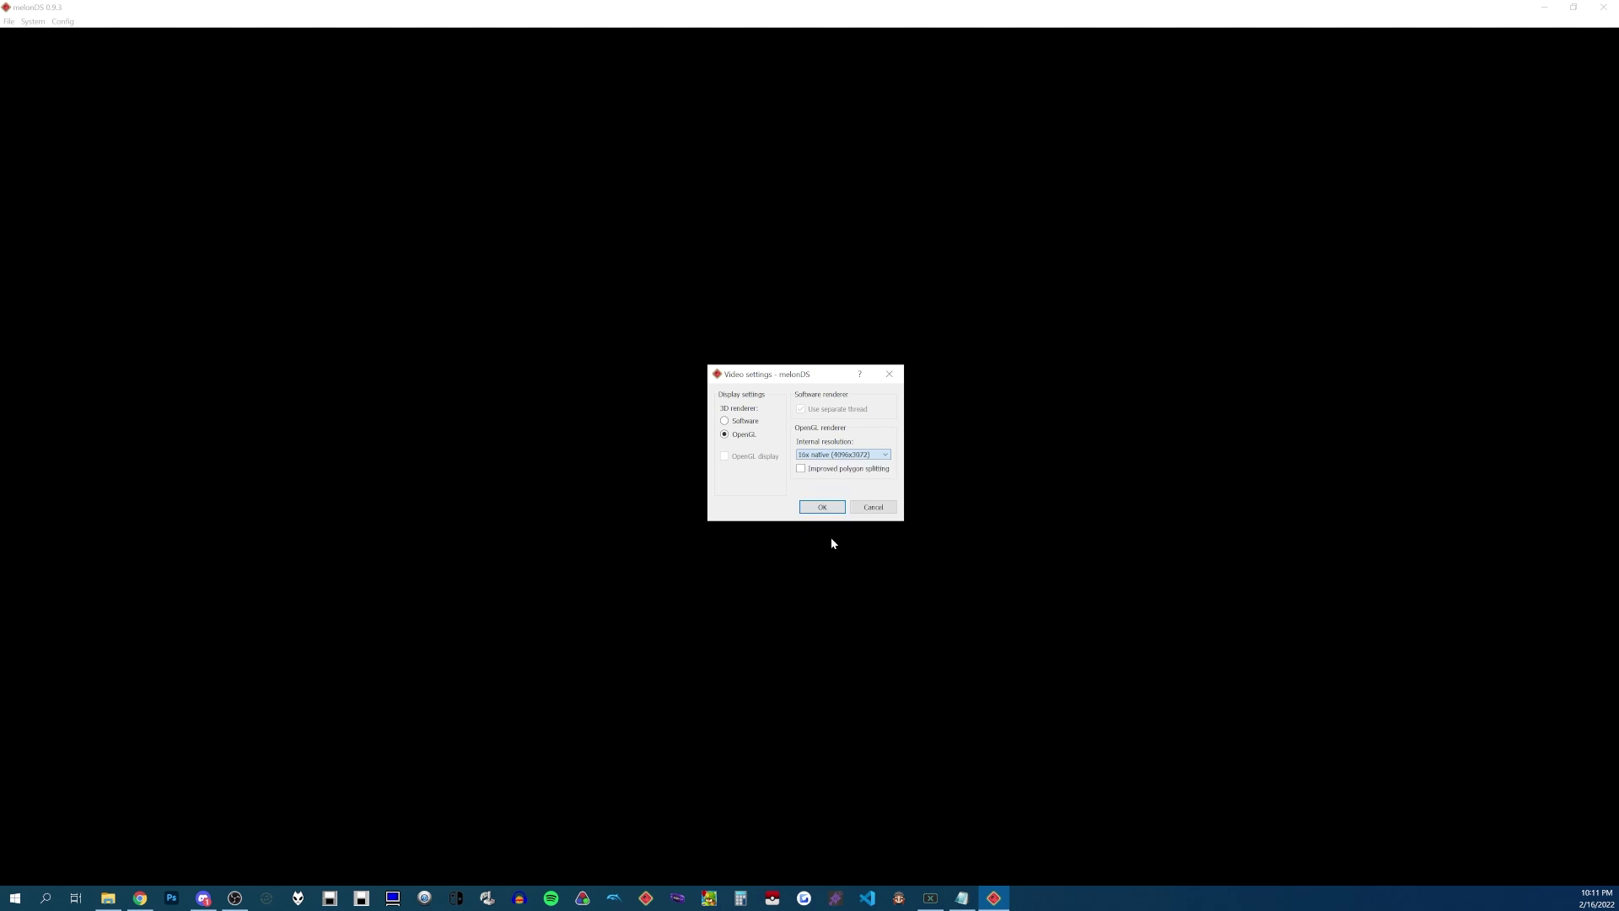
pyautogui.click(834, 458)
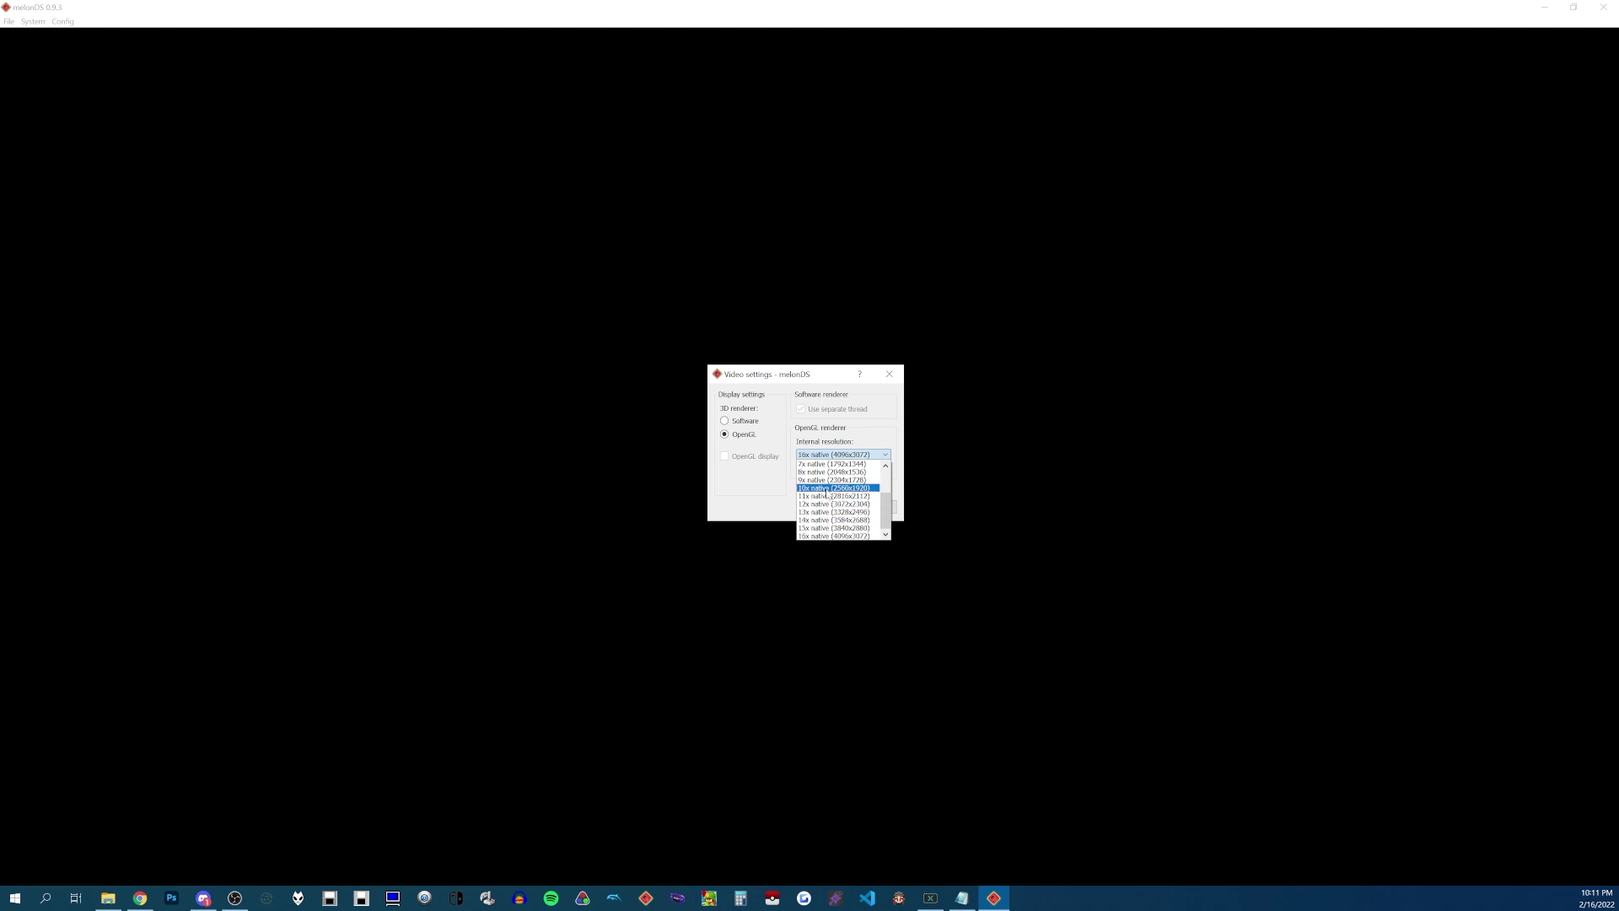
pyautogui.scroll(2, 818, 498)
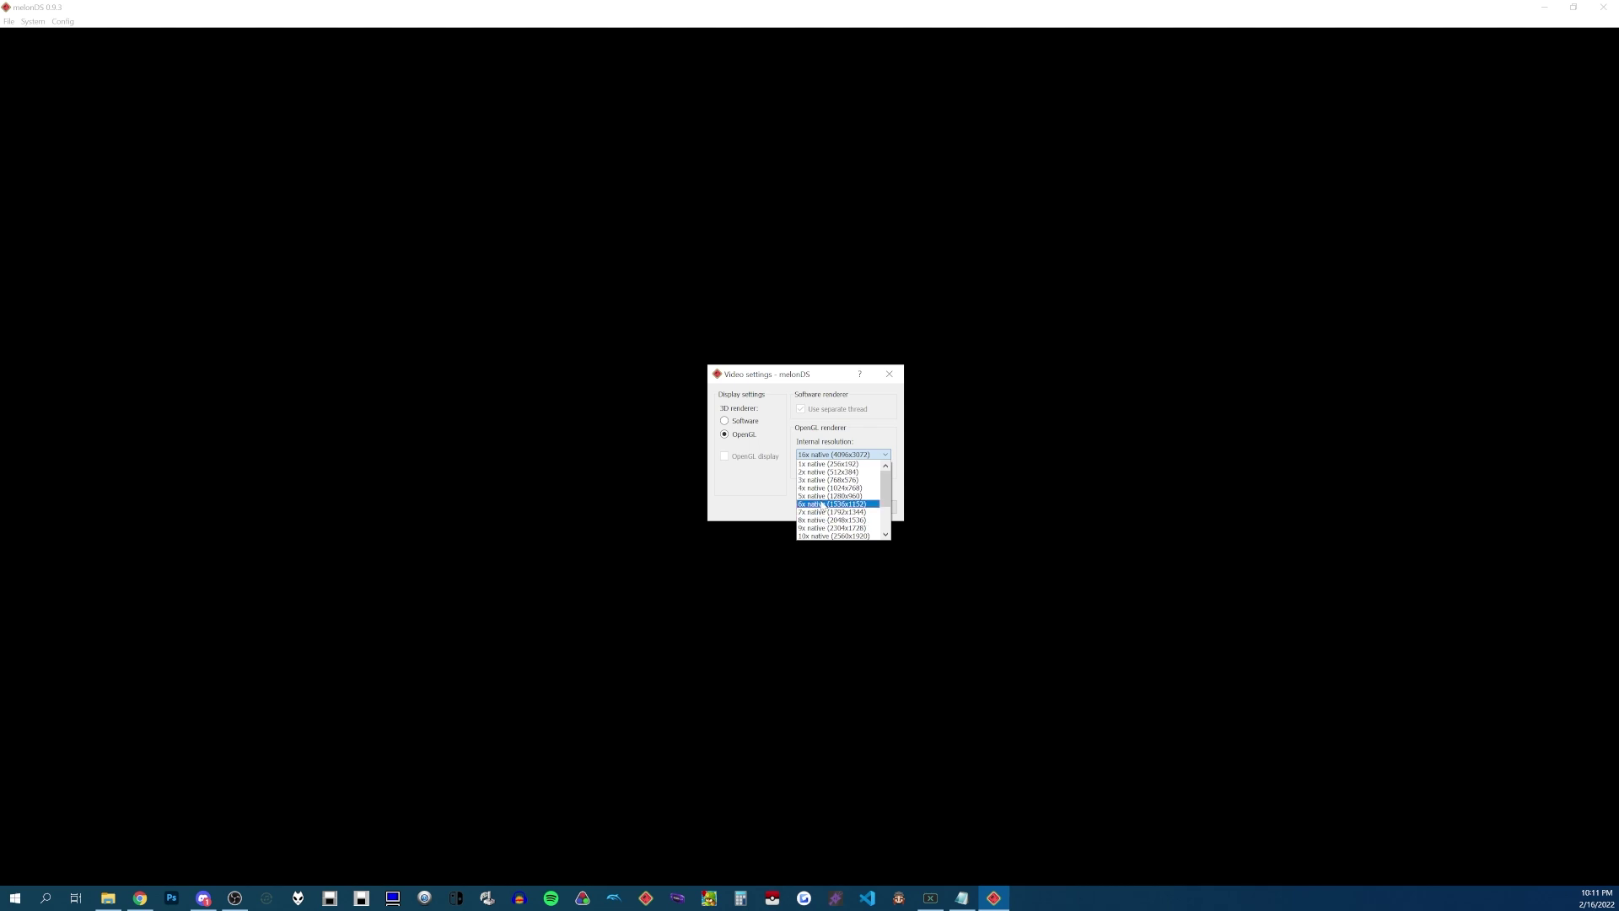
pyautogui.click(817, 489)
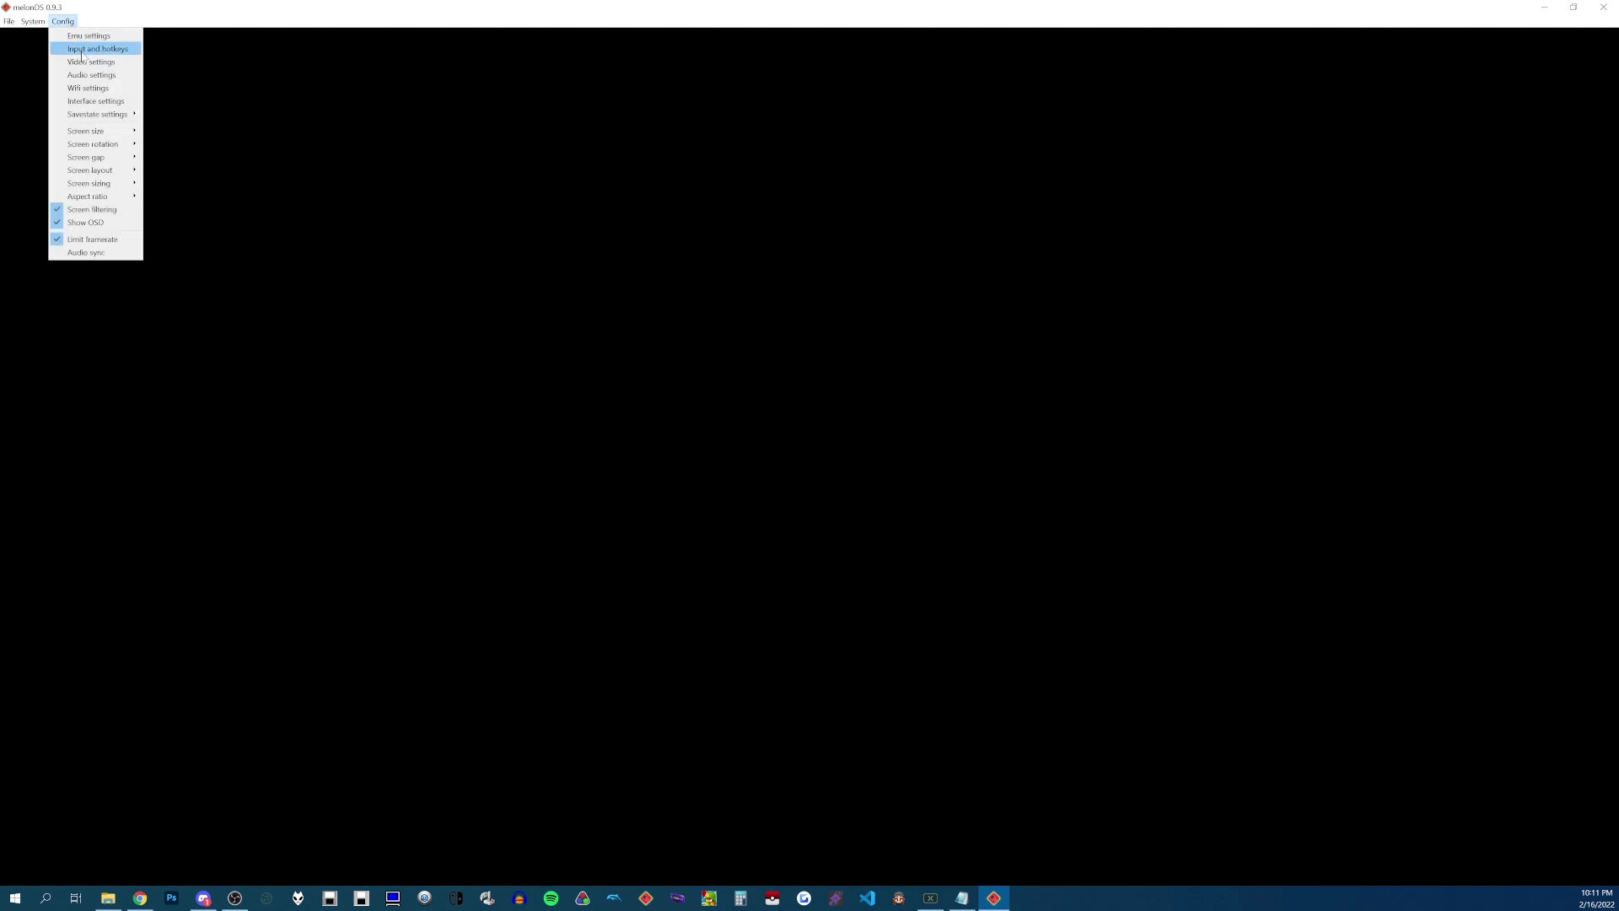
# - Review the Input and hotkeys settings, checking the General hotkeys tab mappings
pyautogui.click(82, 51)
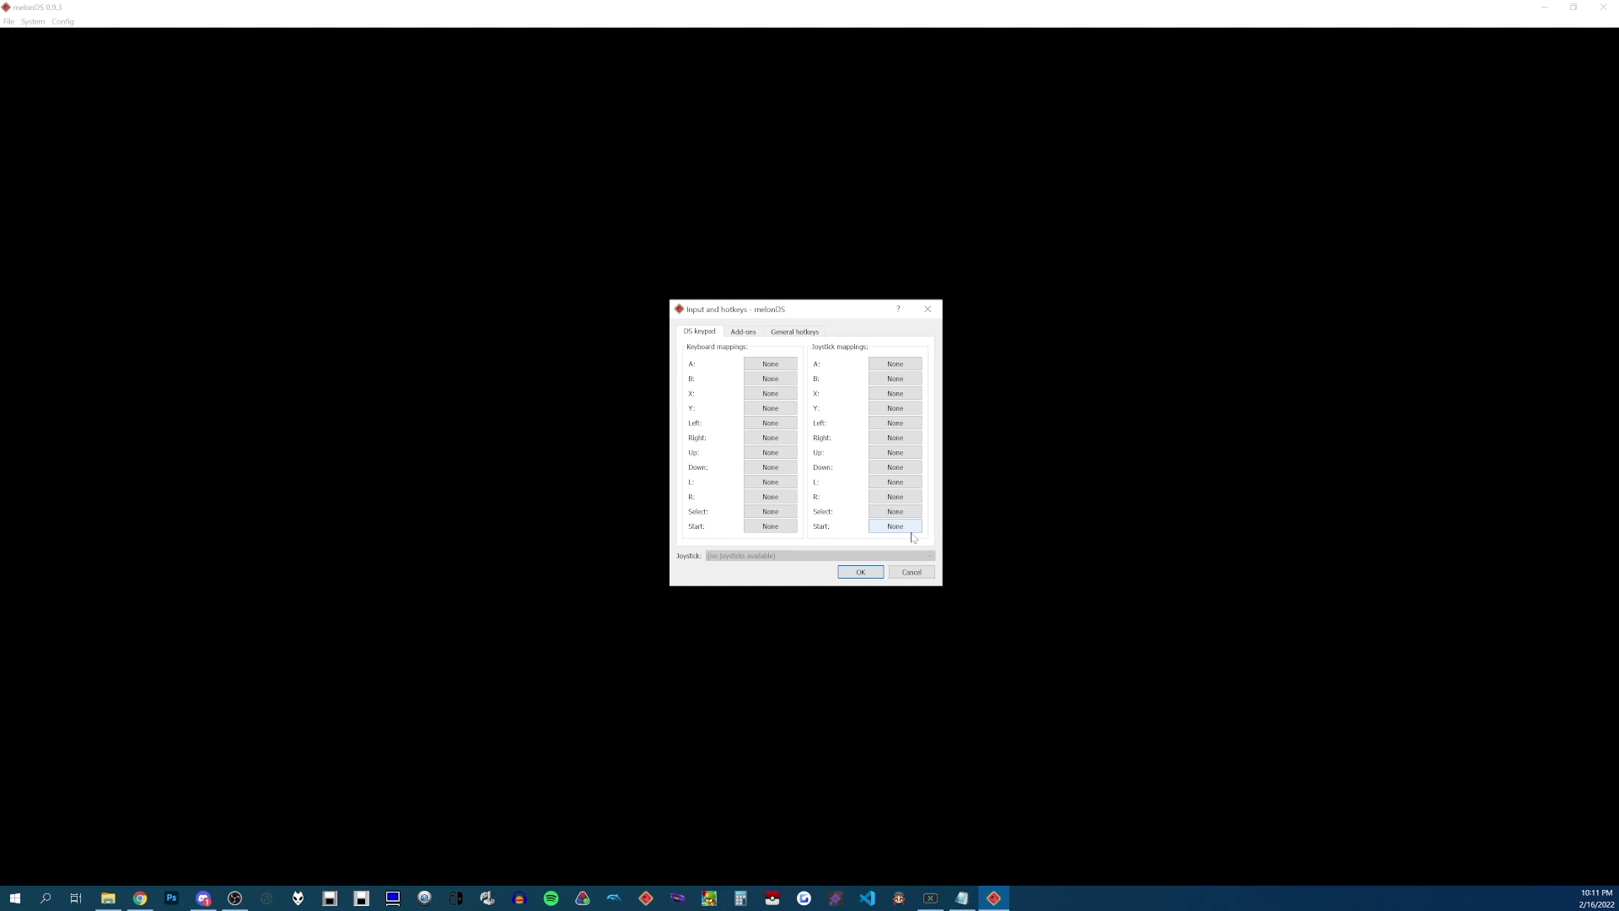
pyautogui.click(778, 334)
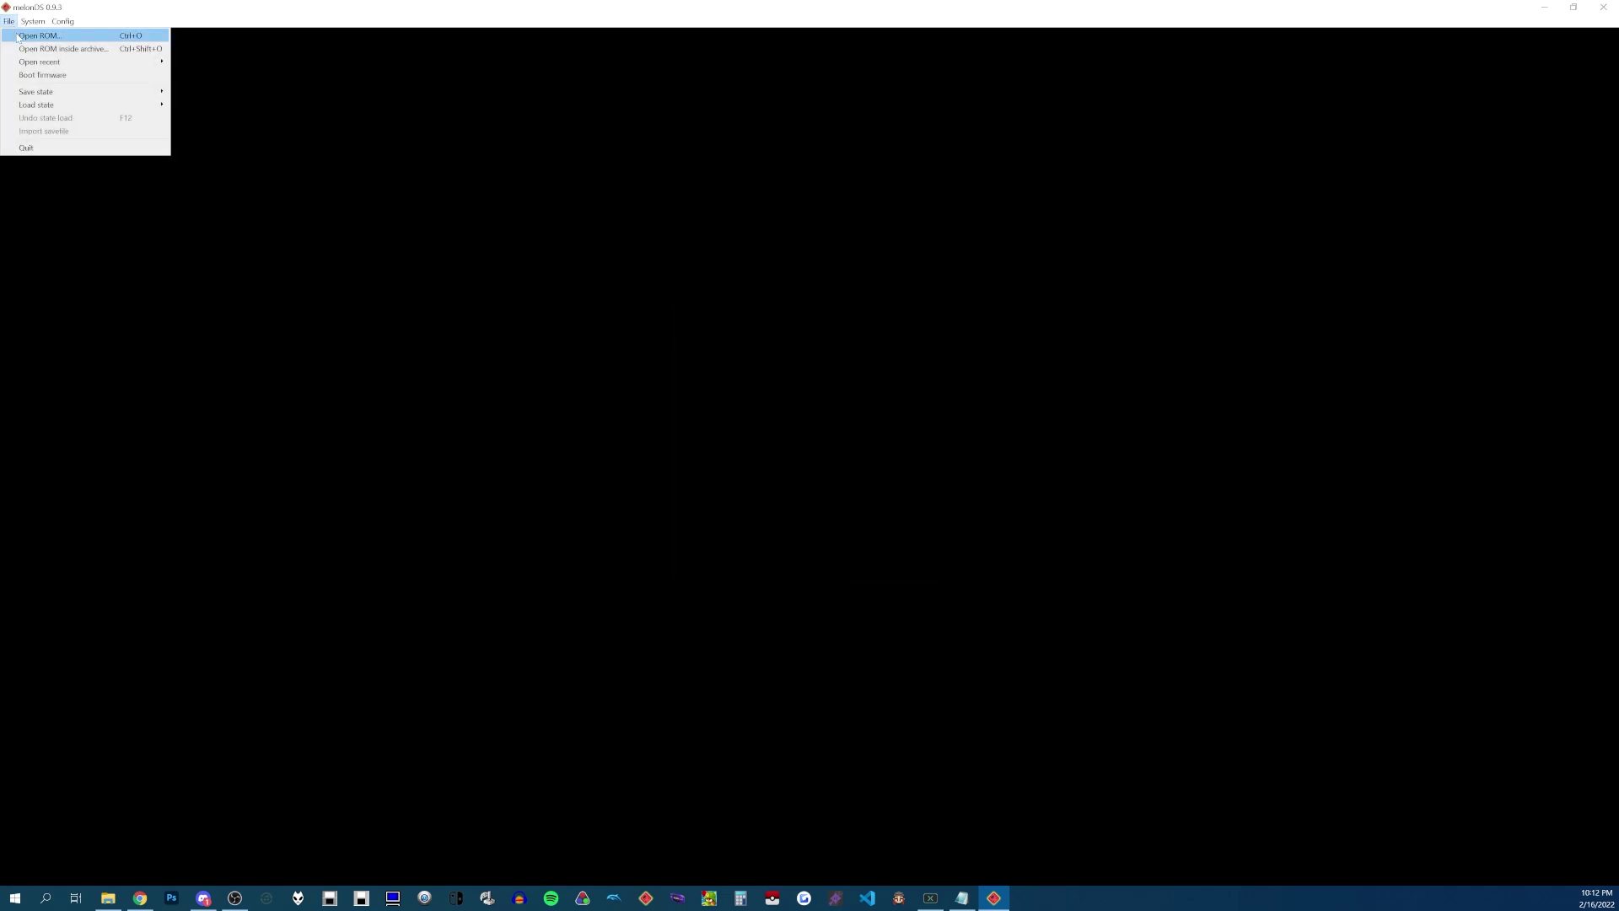
# - Load the Pokemon Platinum A.nds ROM from the MelonTutorial folder to start the game
pyautogui.click(37, 36)
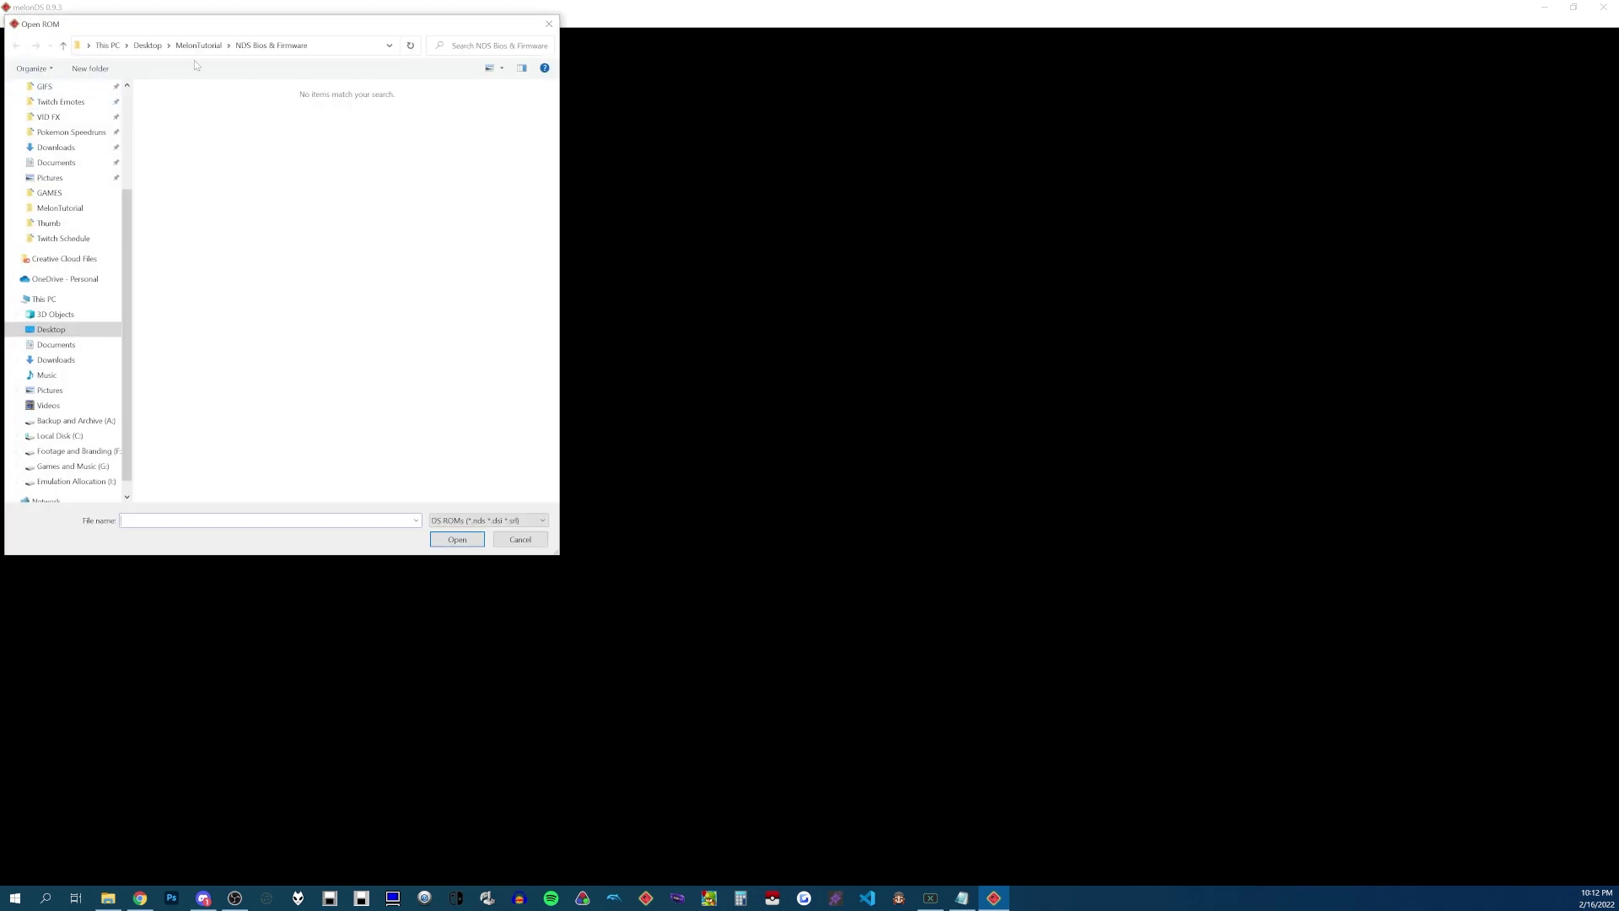
pyautogui.click(198, 45)
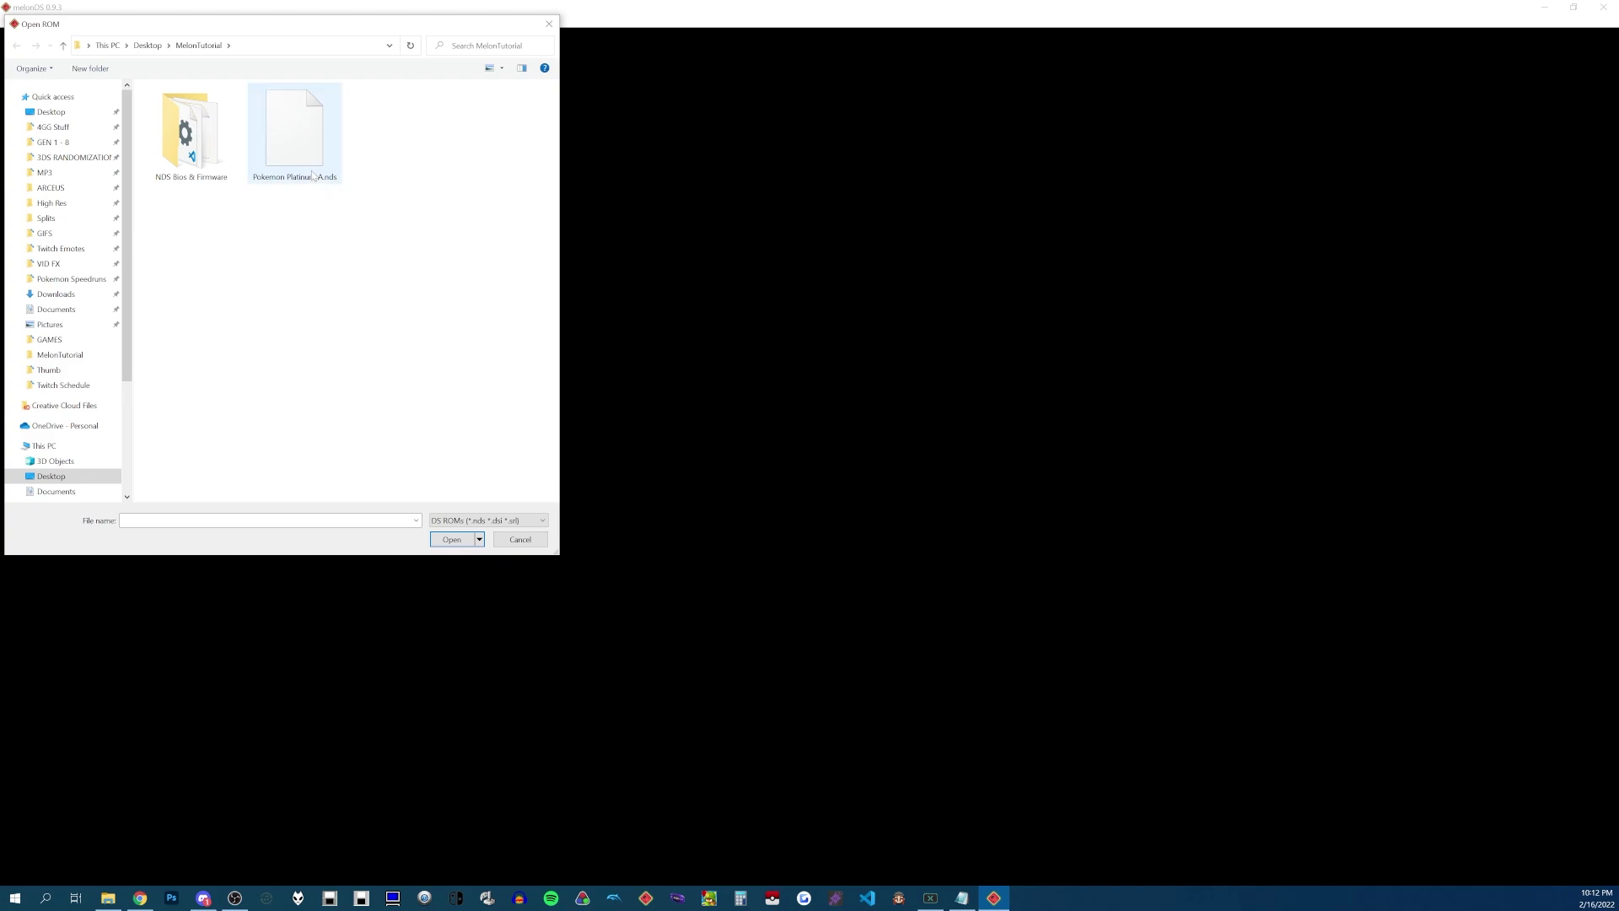
pyautogui.click(321, 149)
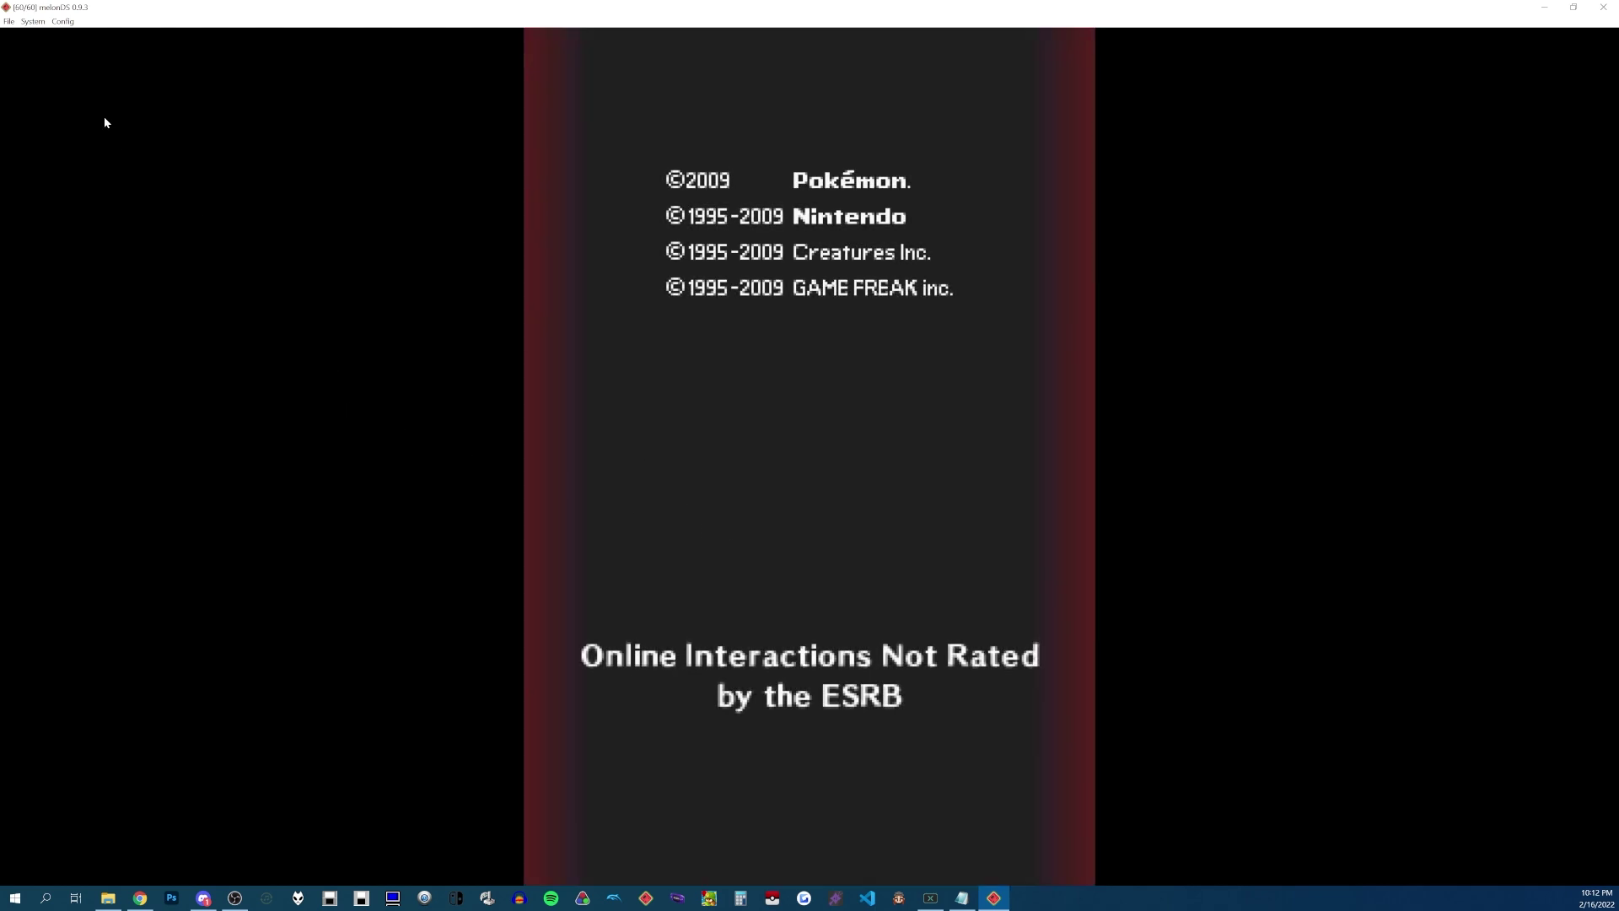
# - Set the screen layout to Horizontal with screen sizing emphasizing the top screen
pyautogui.click(53, 25)
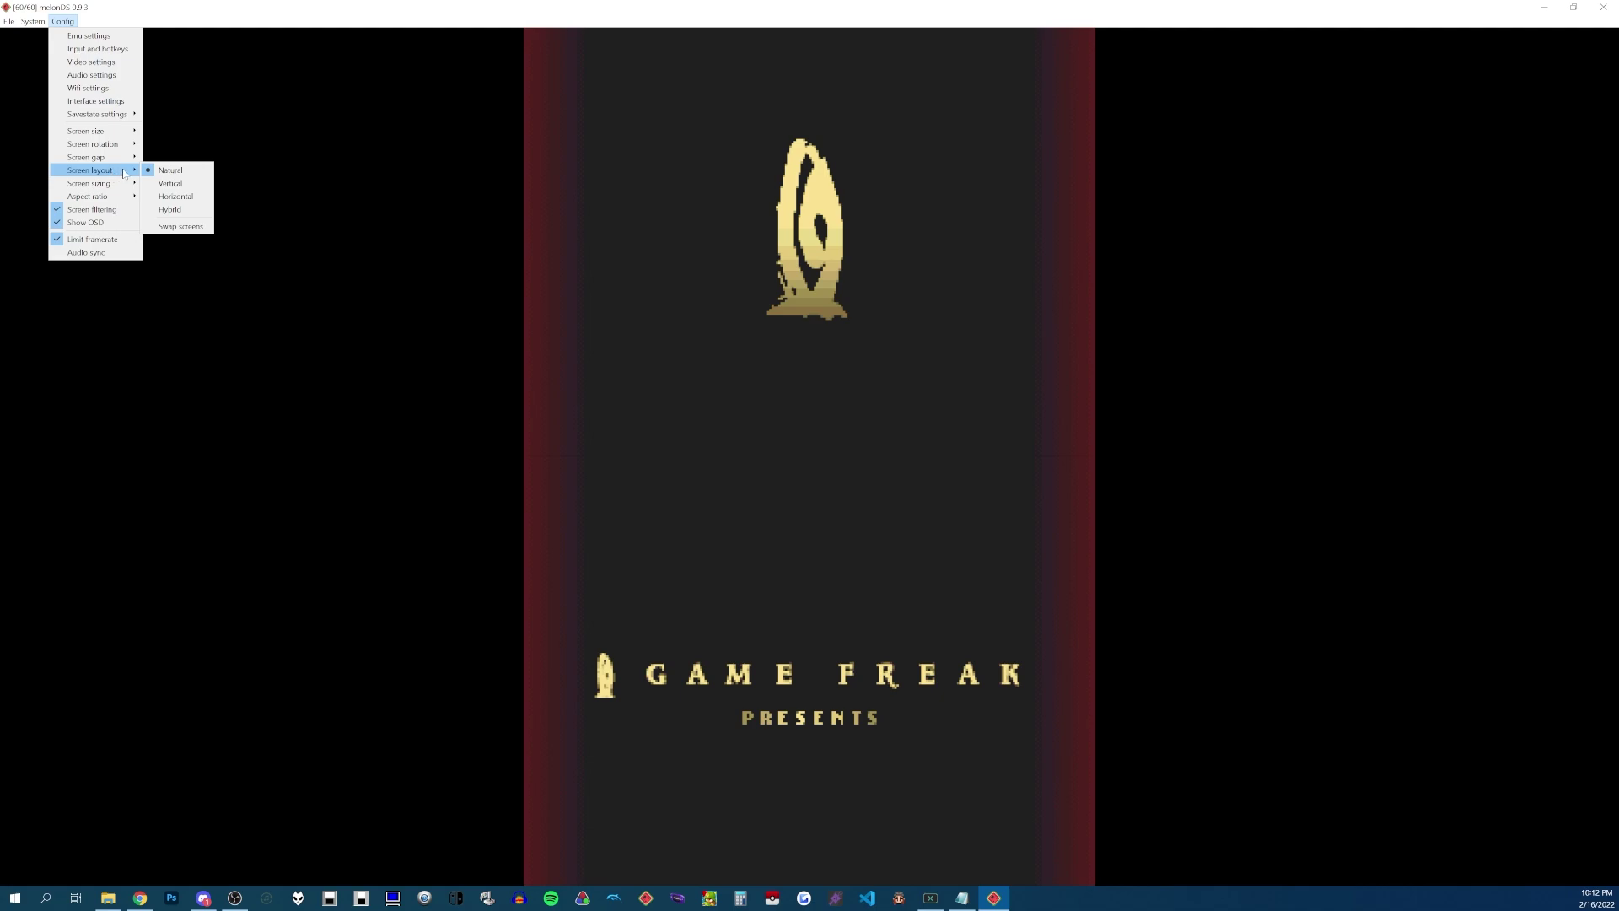
pyautogui.click(177, 196)
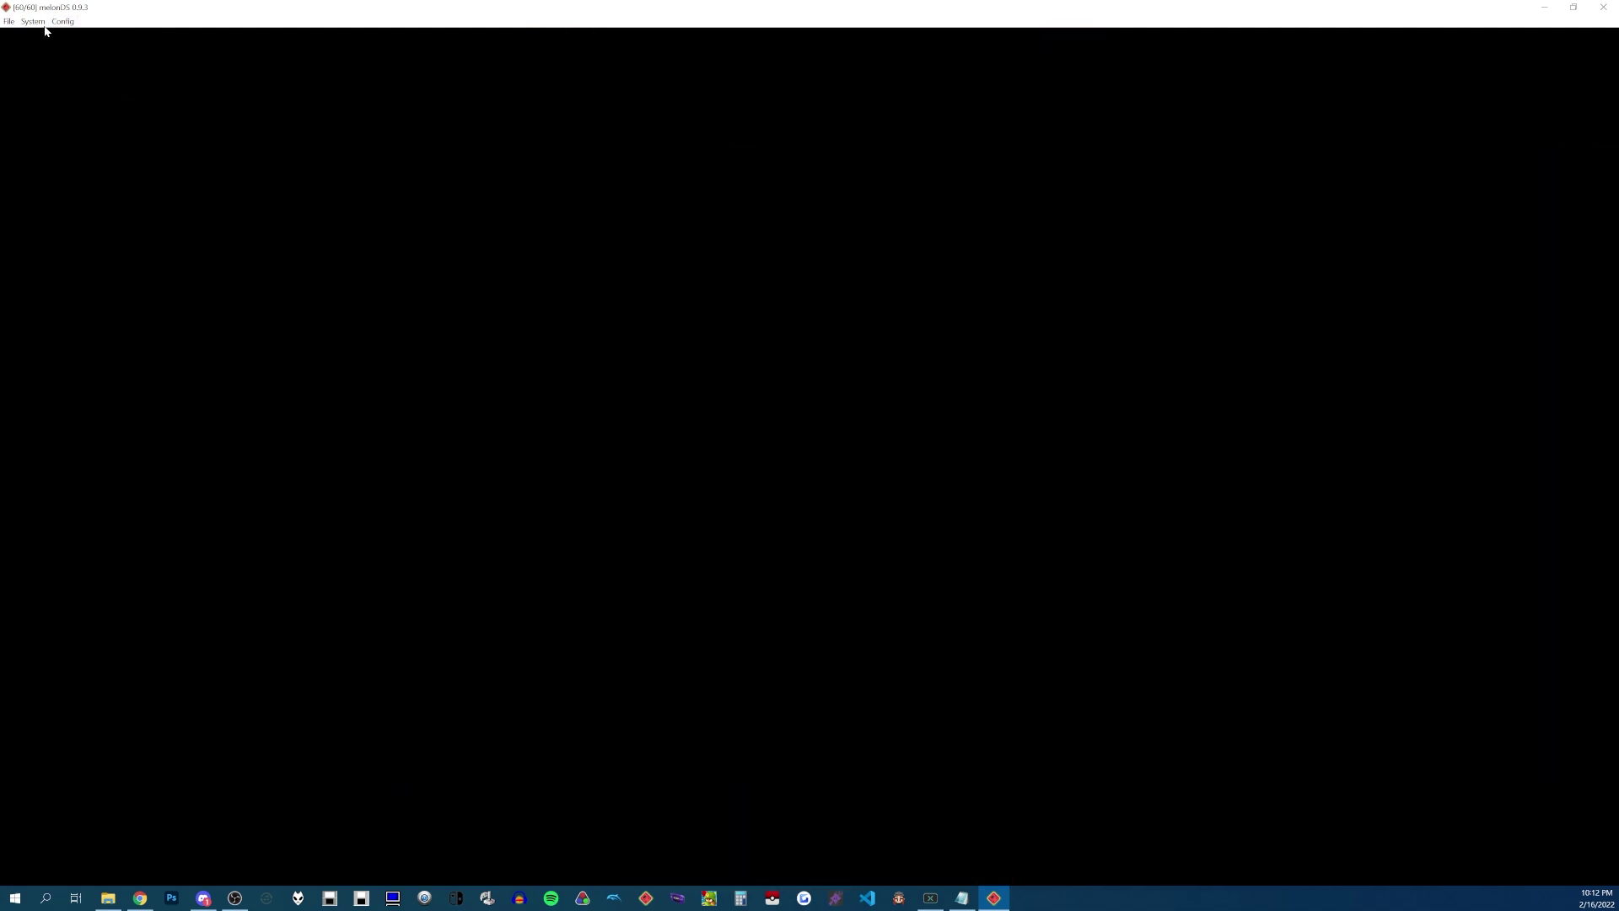
pyautogui.click(62, 21)
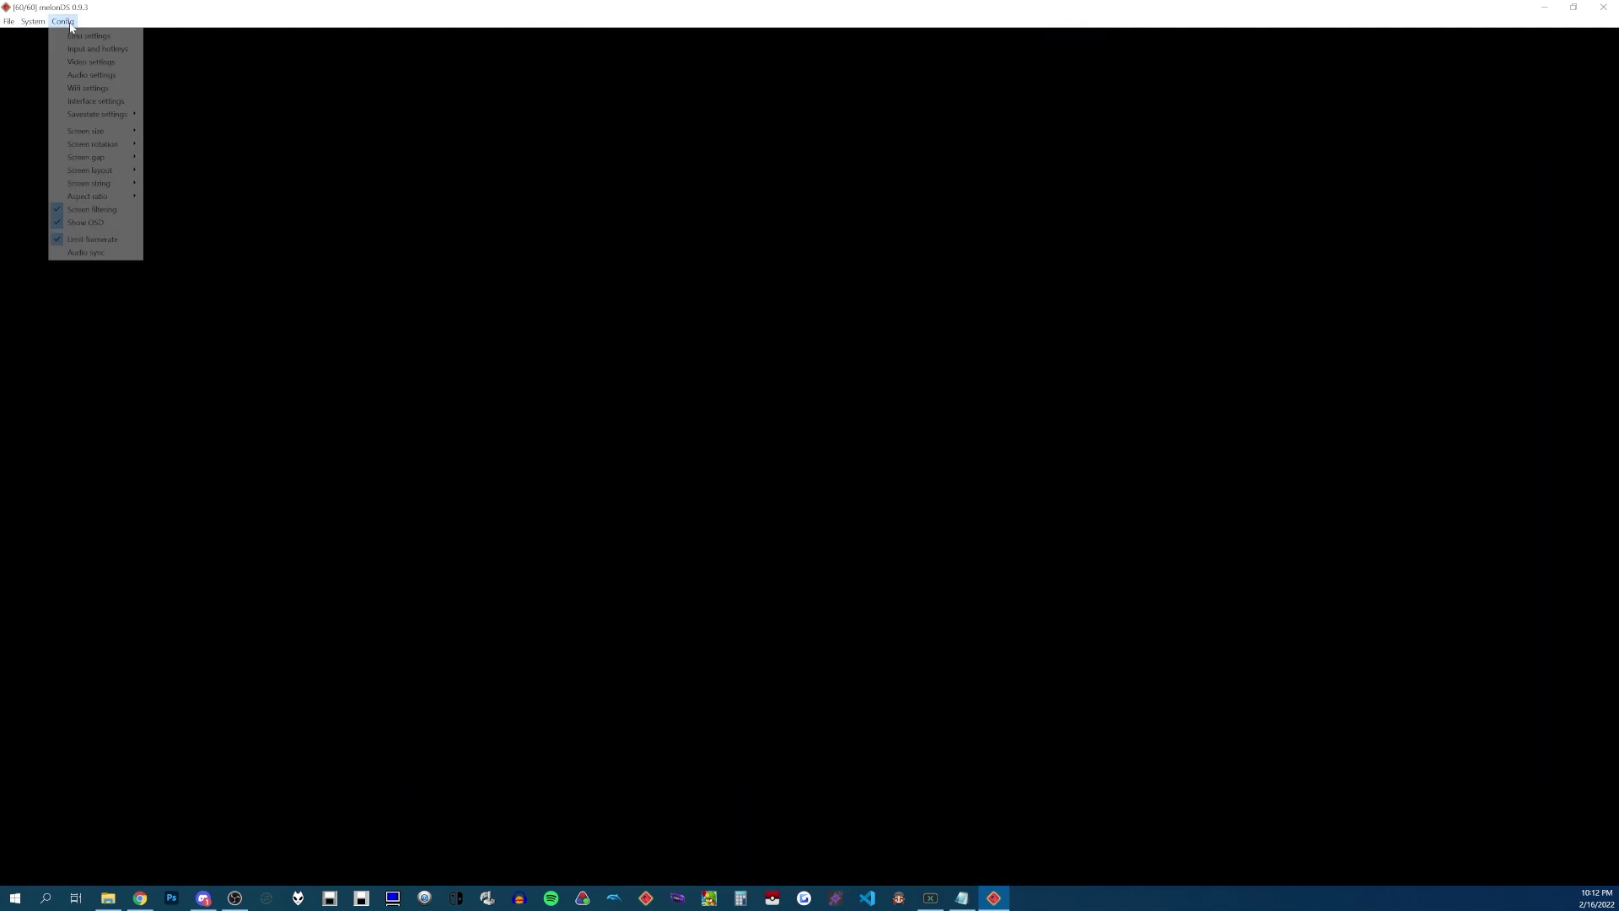
pyautogui.moveTo(97, 183)
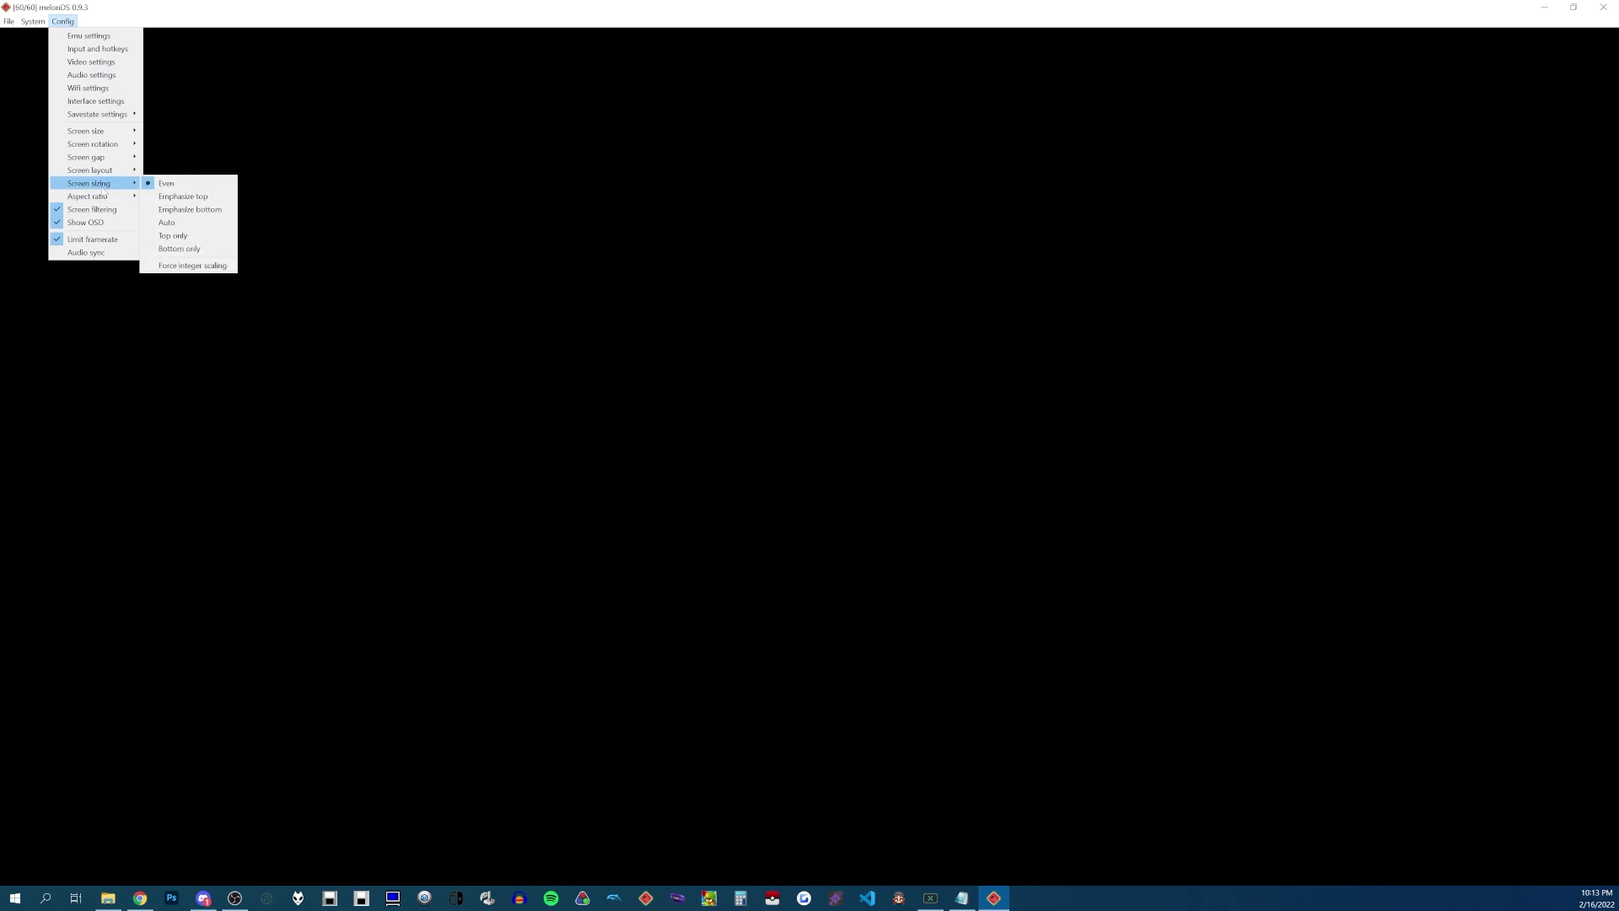
pyautogui.click(183, 197)
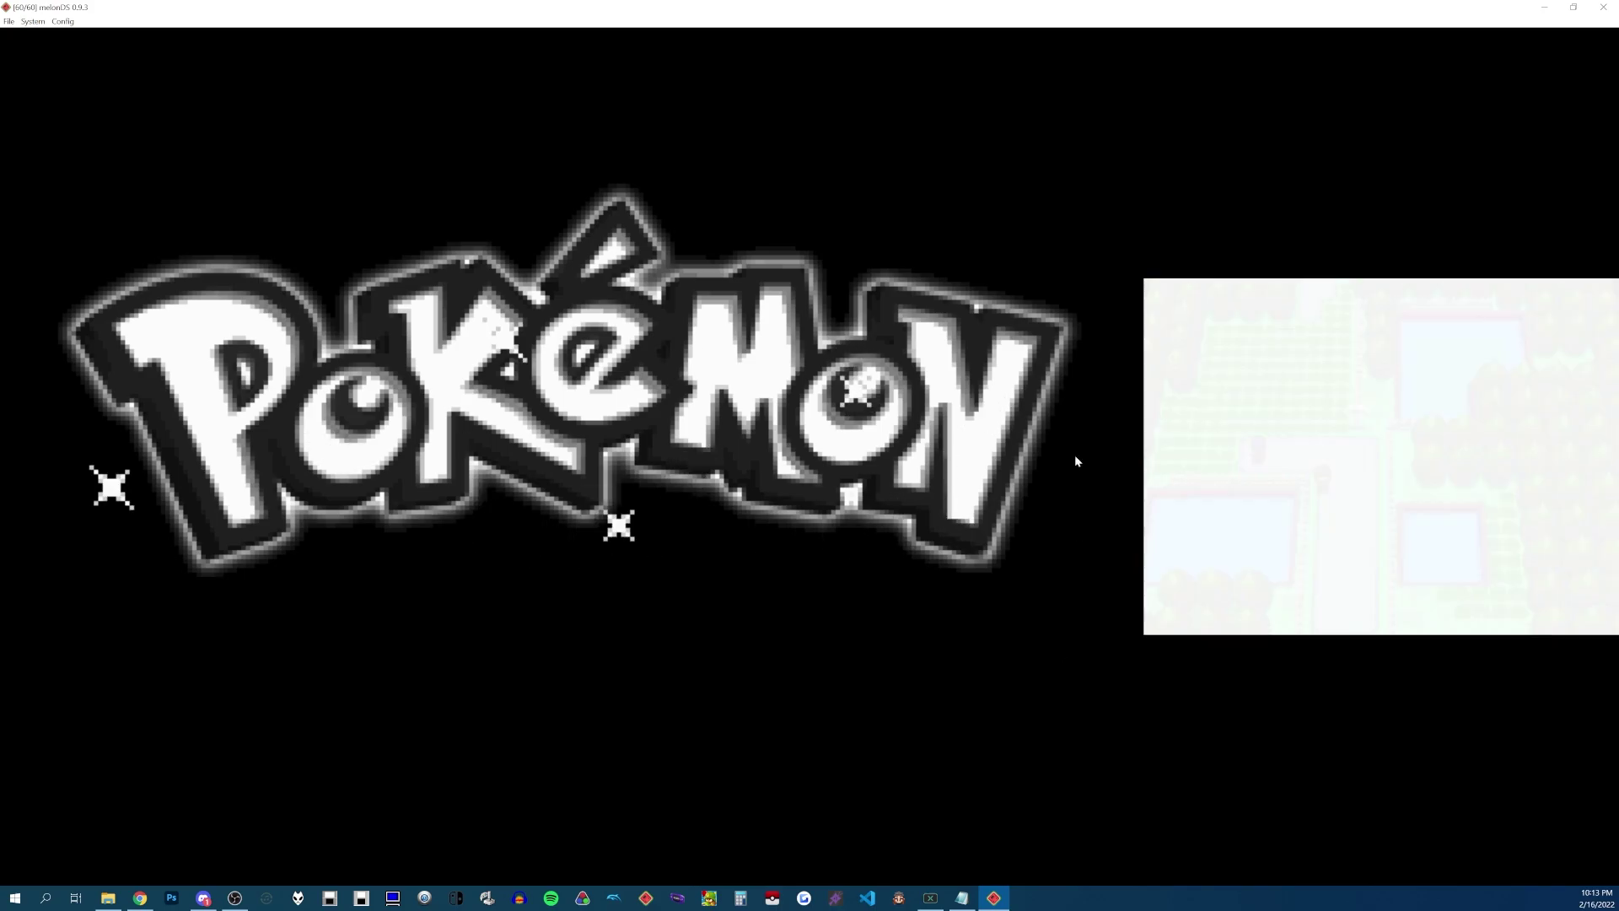
# - Change screen sizing to Emphasize bottom so the bottom screen is enlarged
pyautogui.click(64, 21)
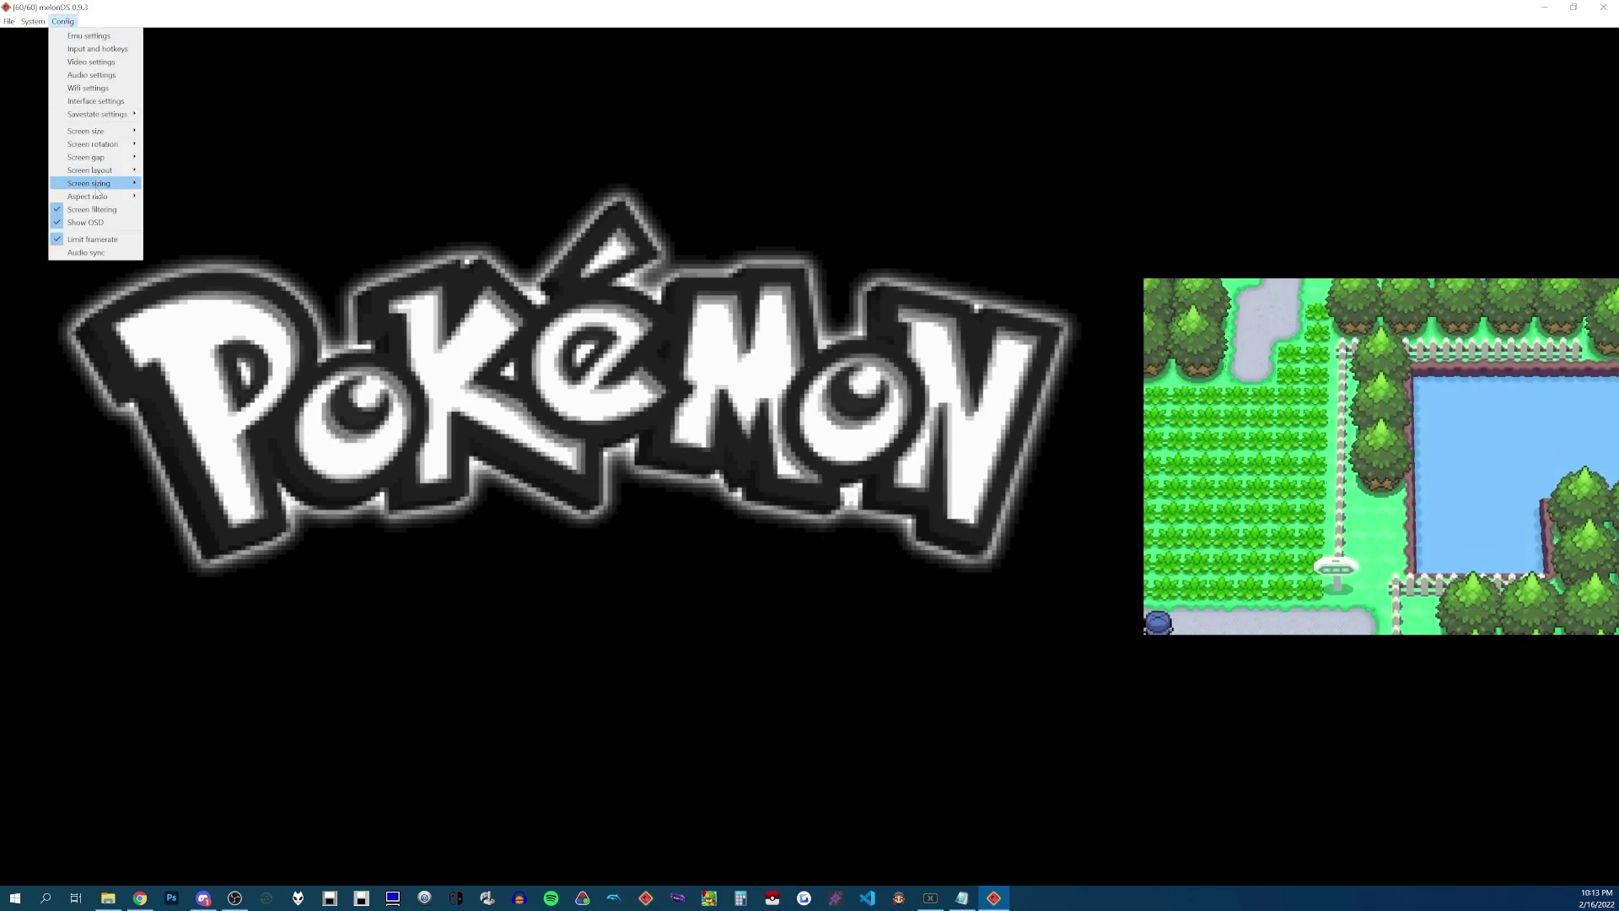
pyautogui.moveTo(103, 173)
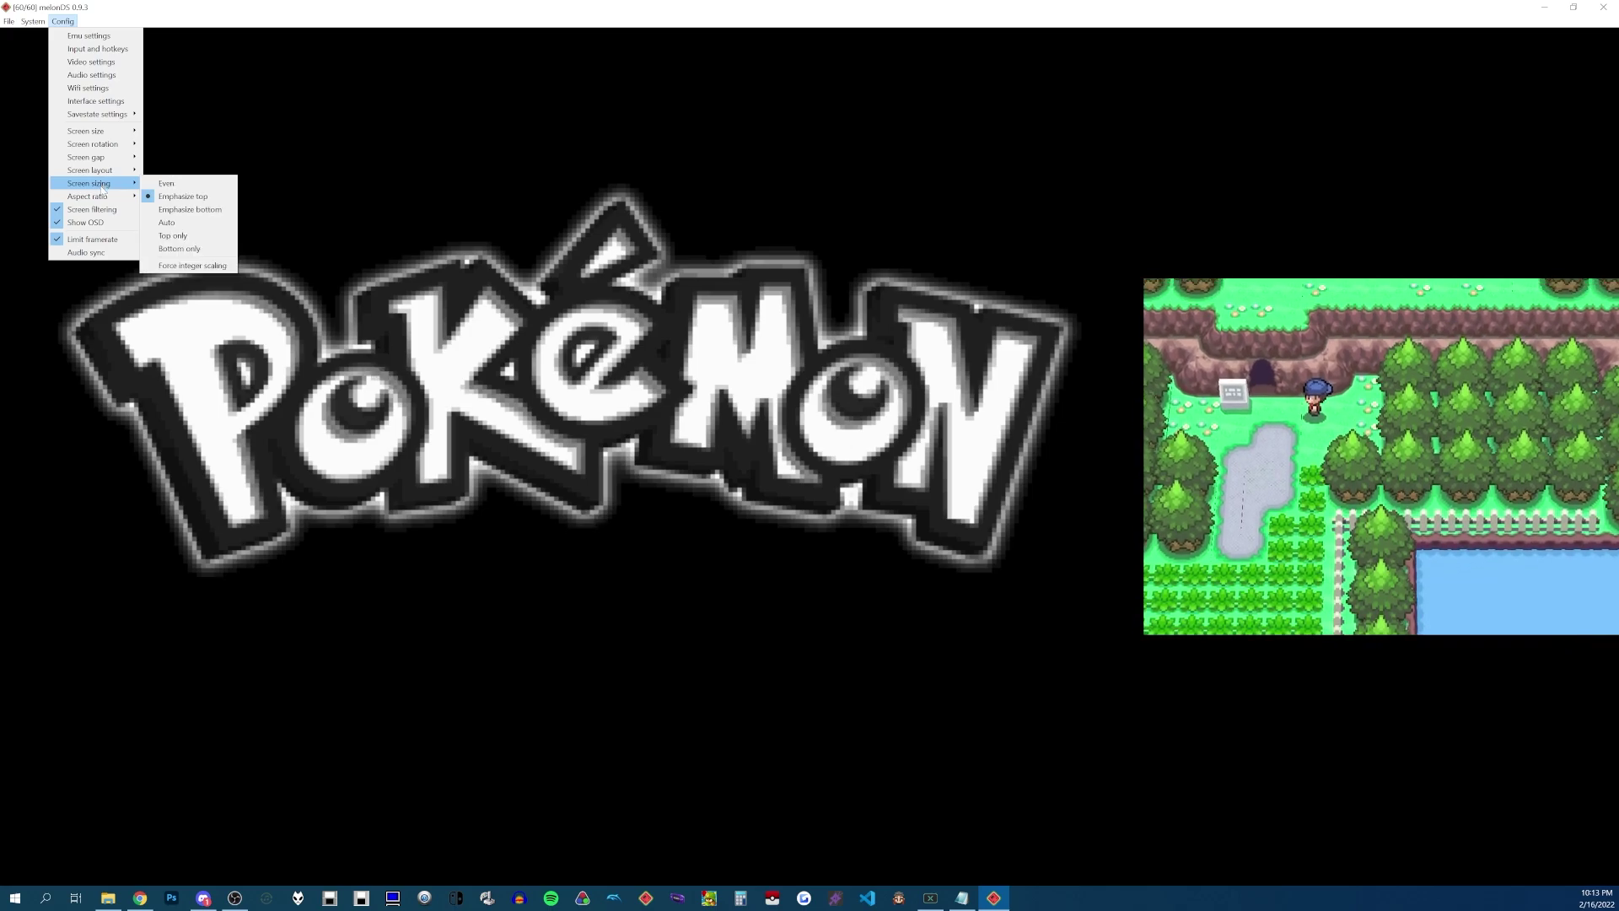
pyautogui.click(181, 209)
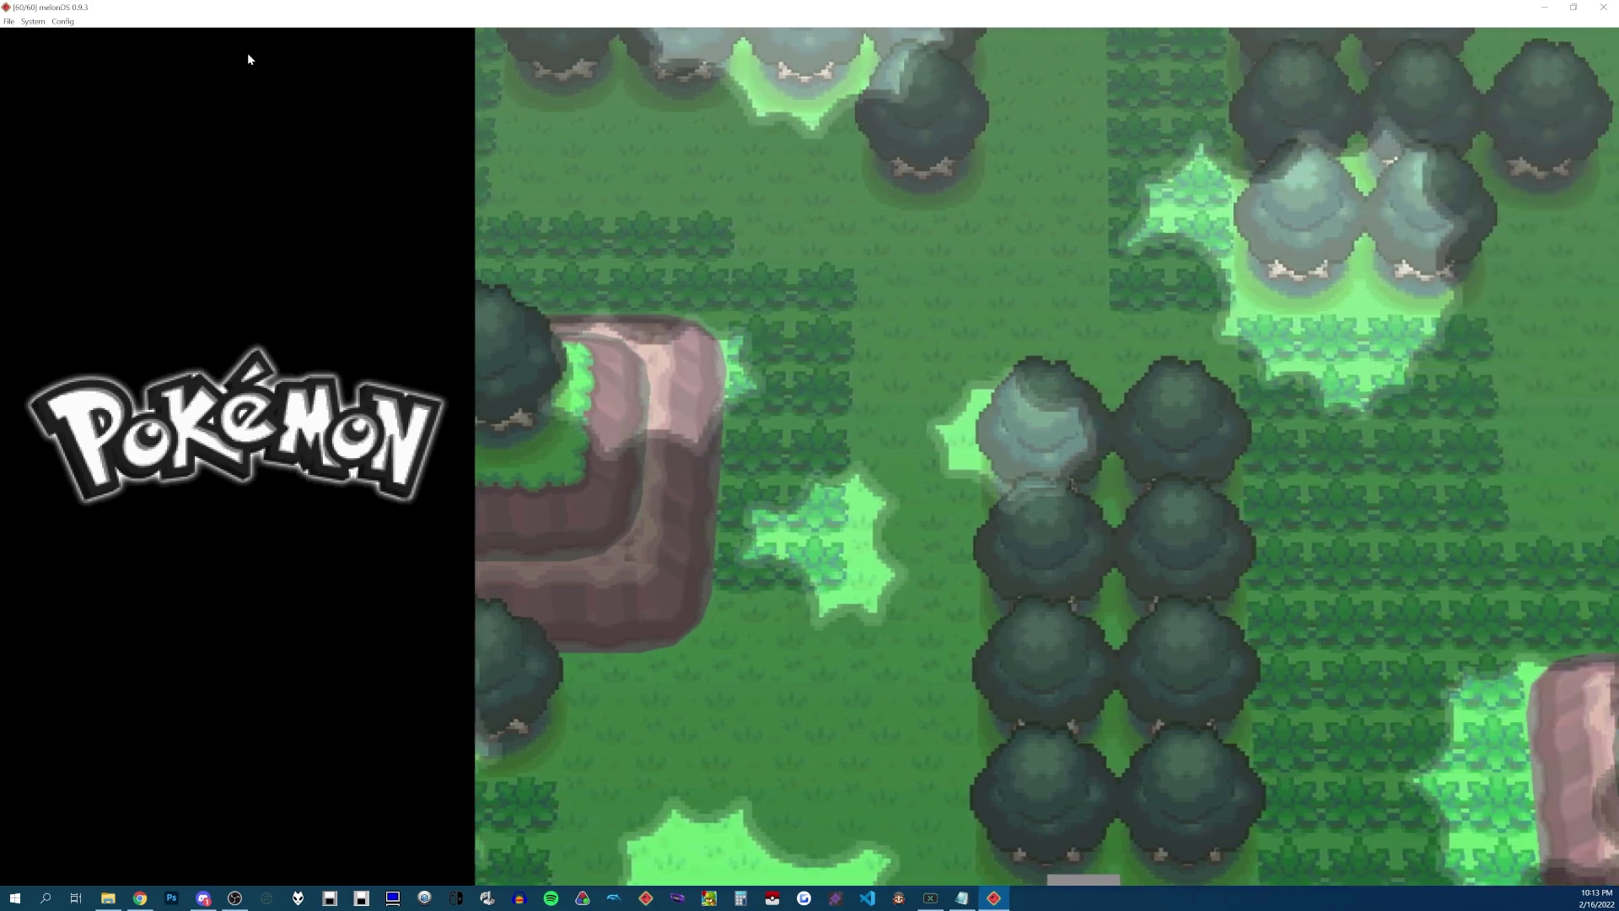
# - Set the video Internal resolution to 16x native (4096x3072) and apply it
pyautogui.click(62, 21)
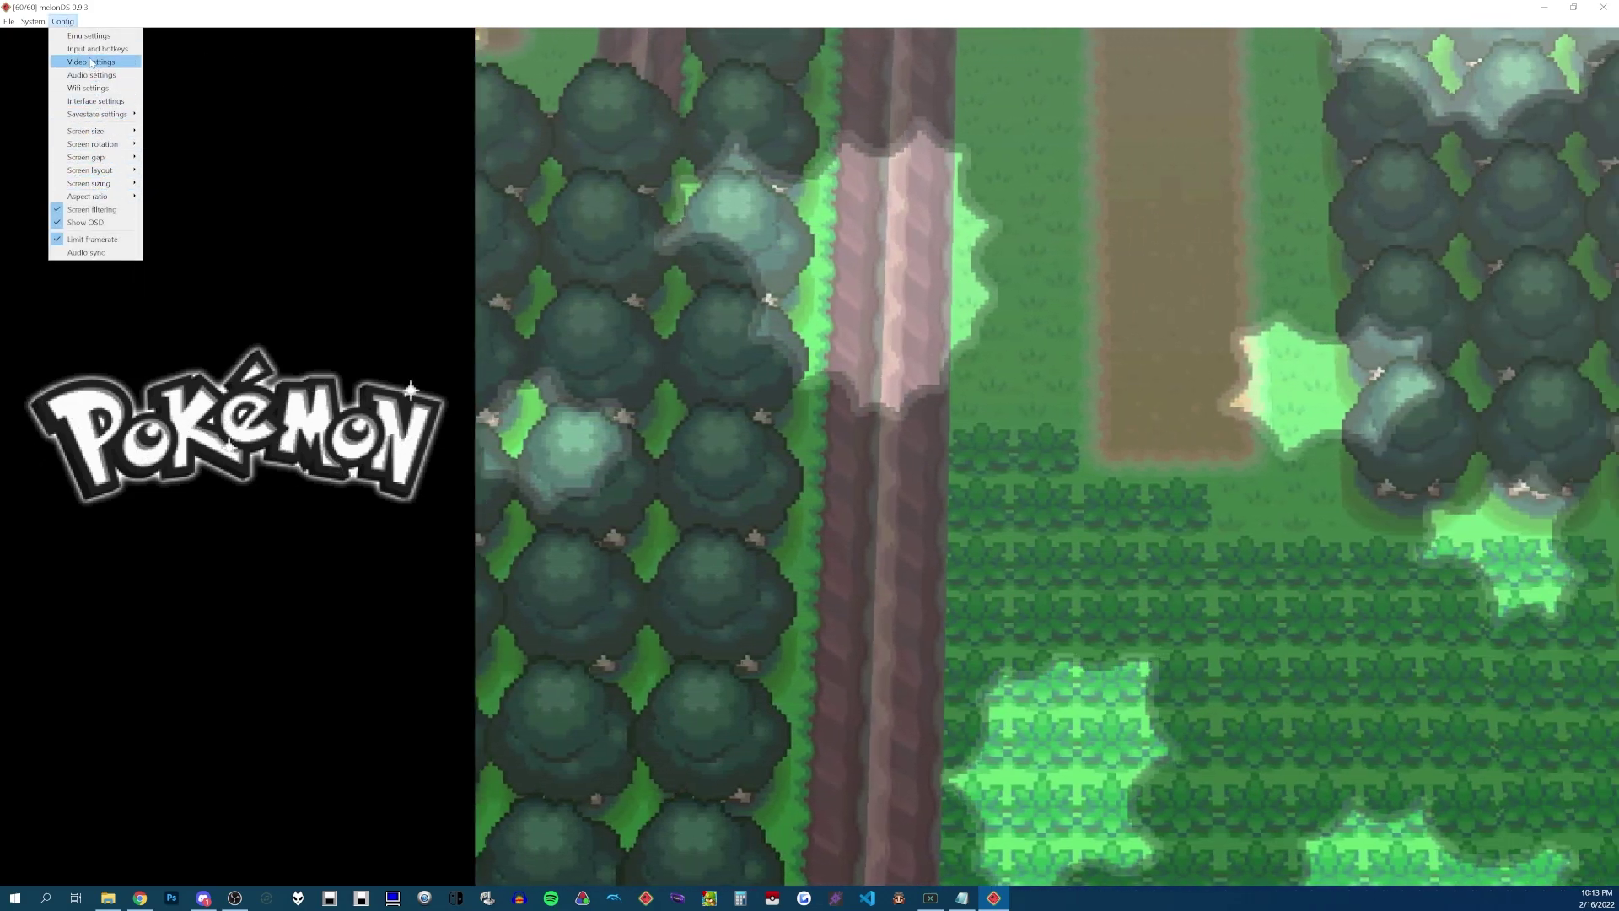
pyautogui.click(91, 62)
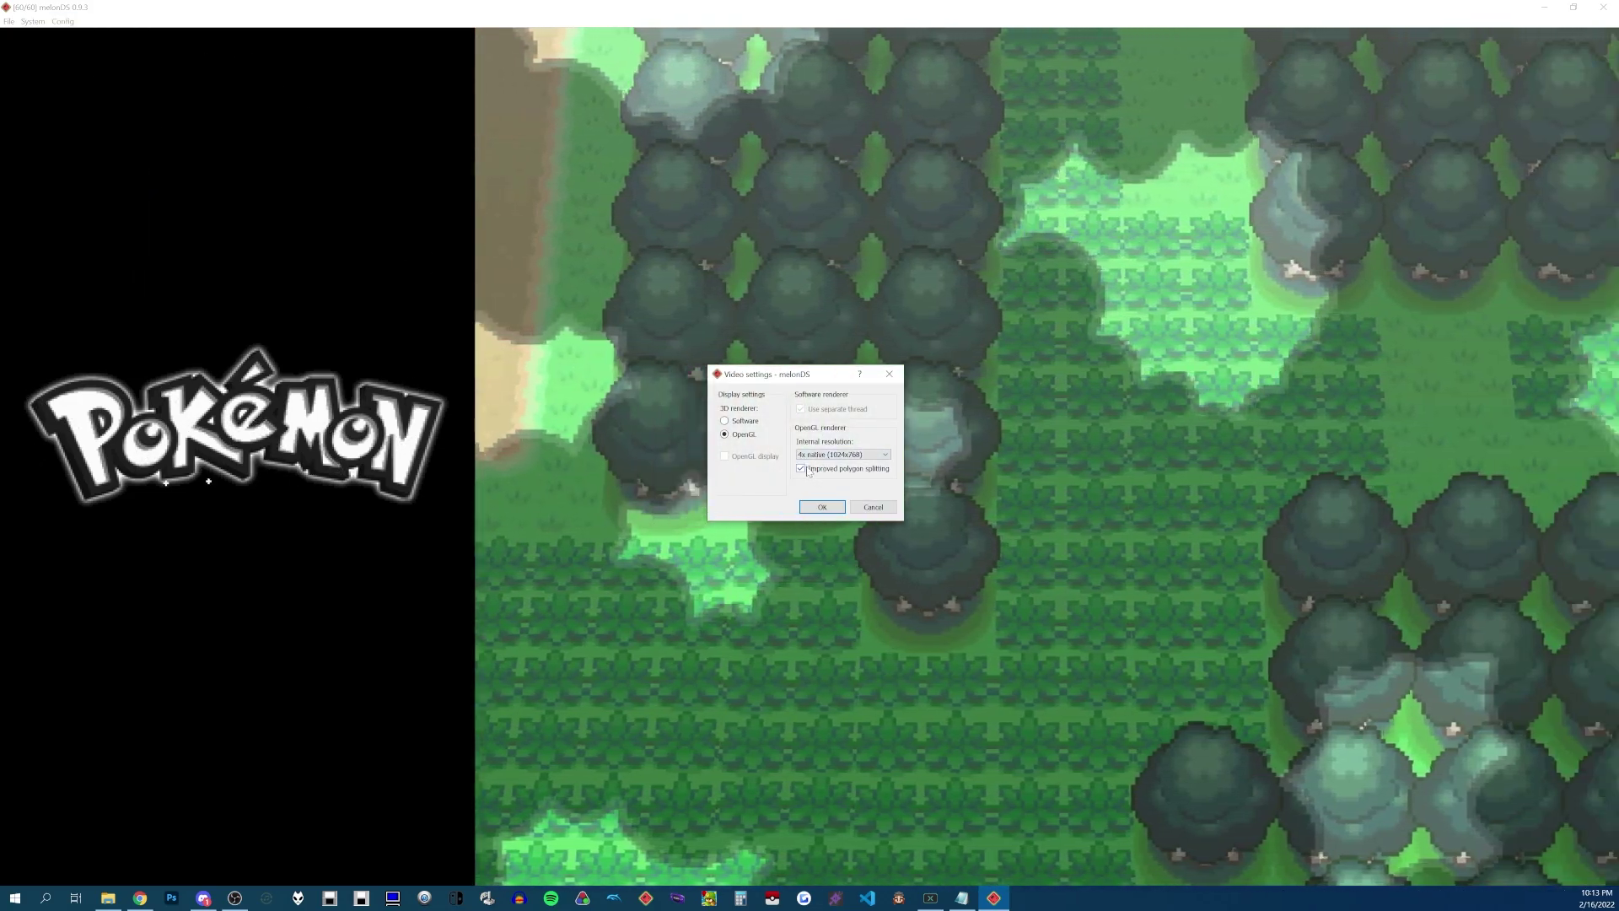
pyautogui.click(810, 454)
pyautogui.scroll(-2, 831, 506)
pyautogui.click(835, 535)
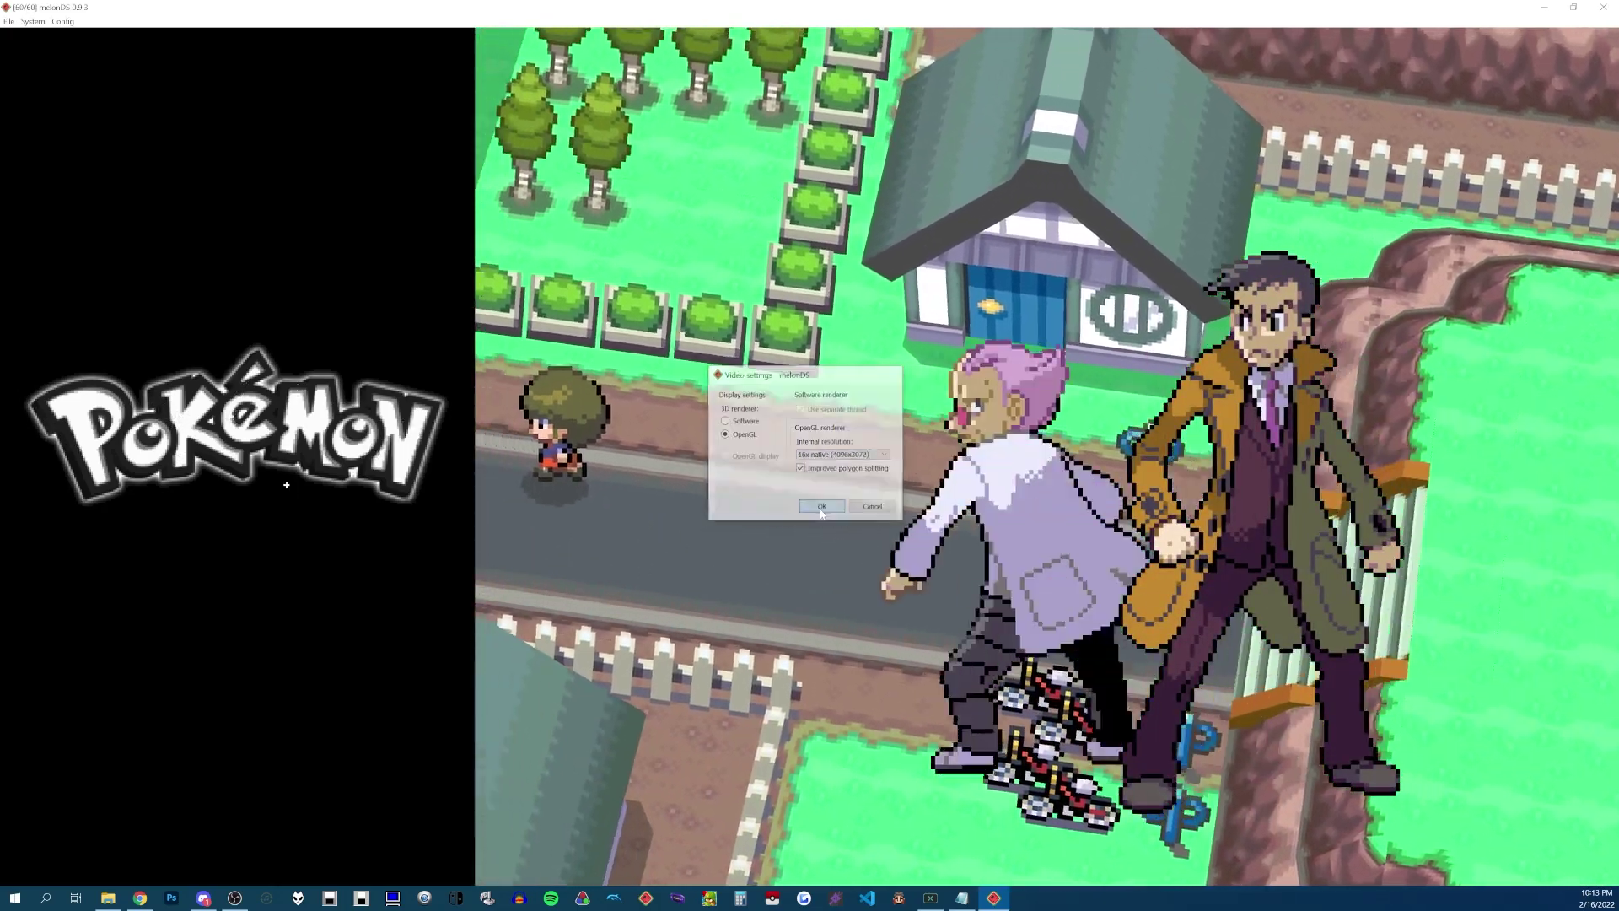
pyautogui.click(833, 507)
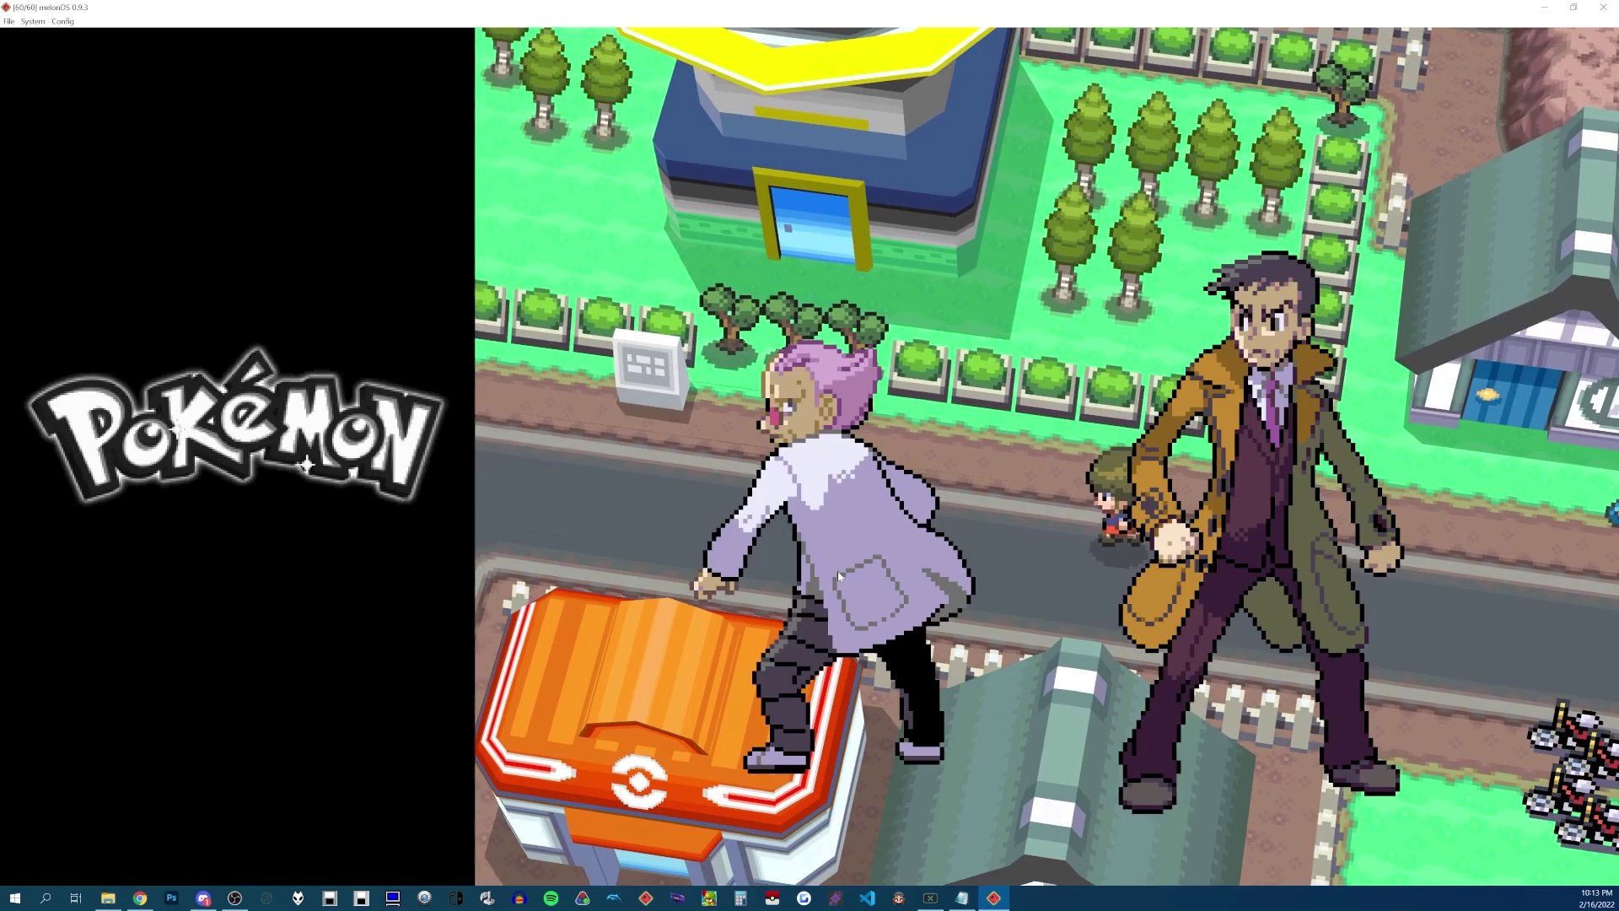